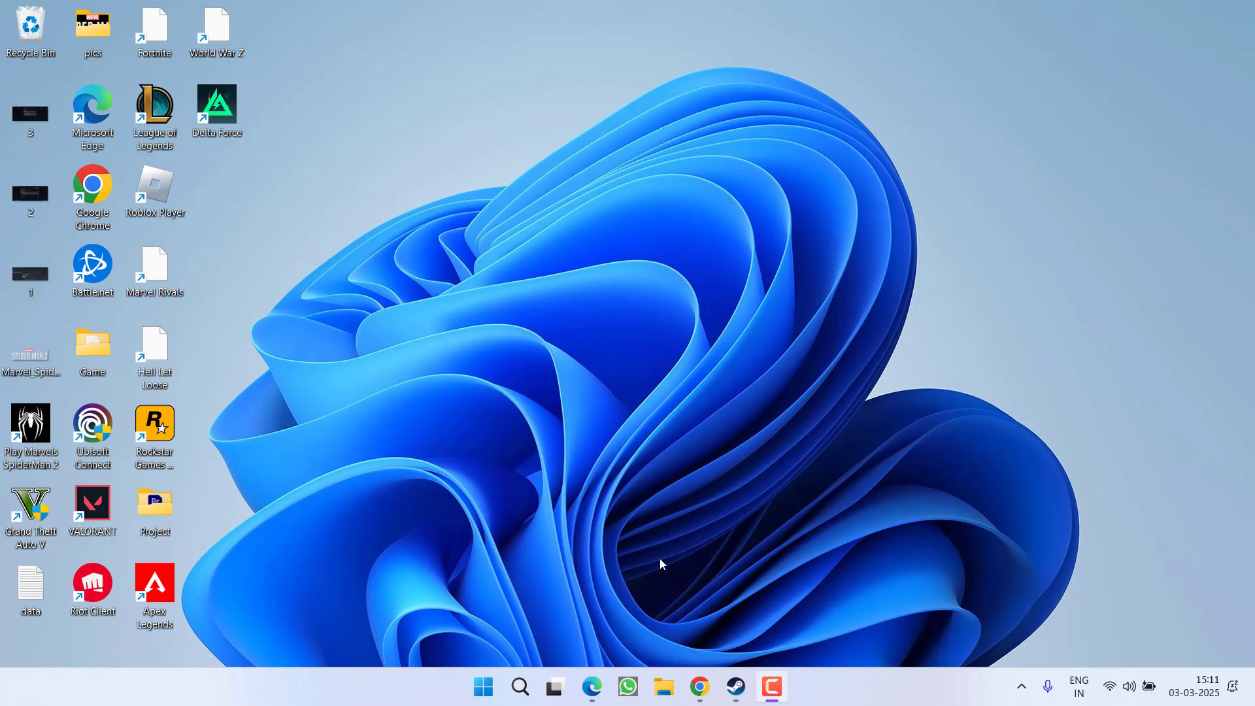
# Switch to Steam and open the Storage page of its settings
pyautogui.click(736, 687)
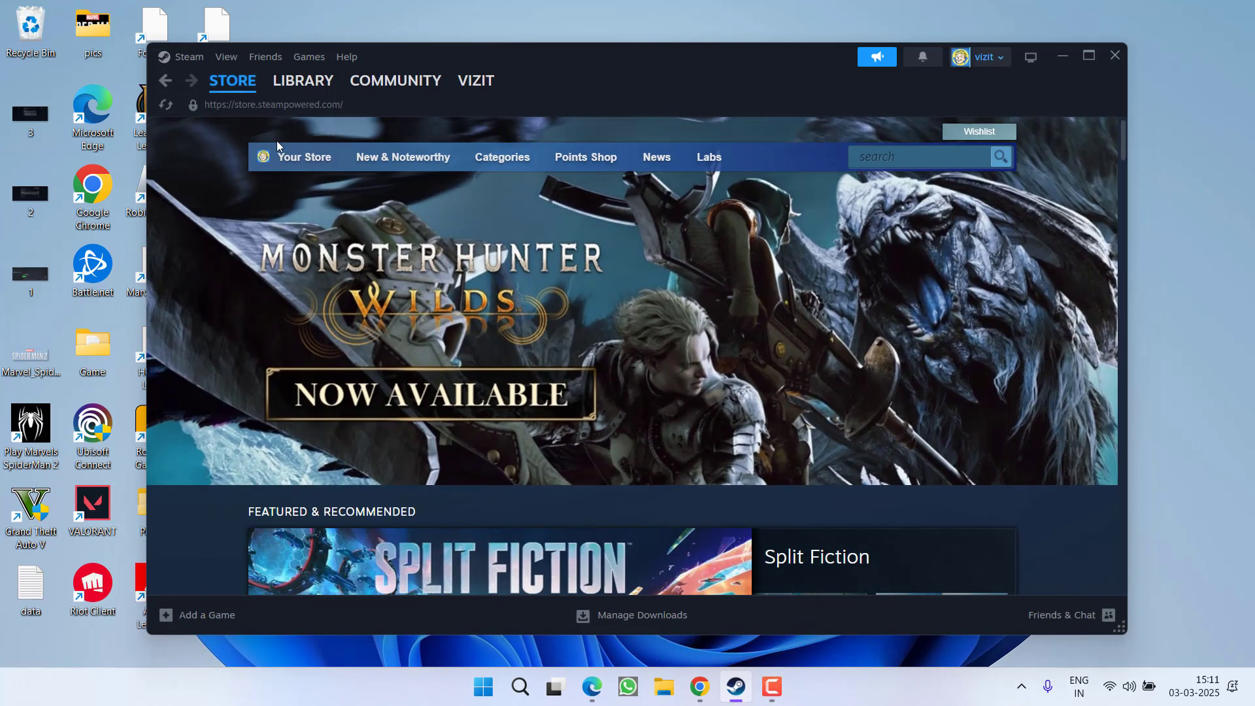
pyautogui.click(186, 59)
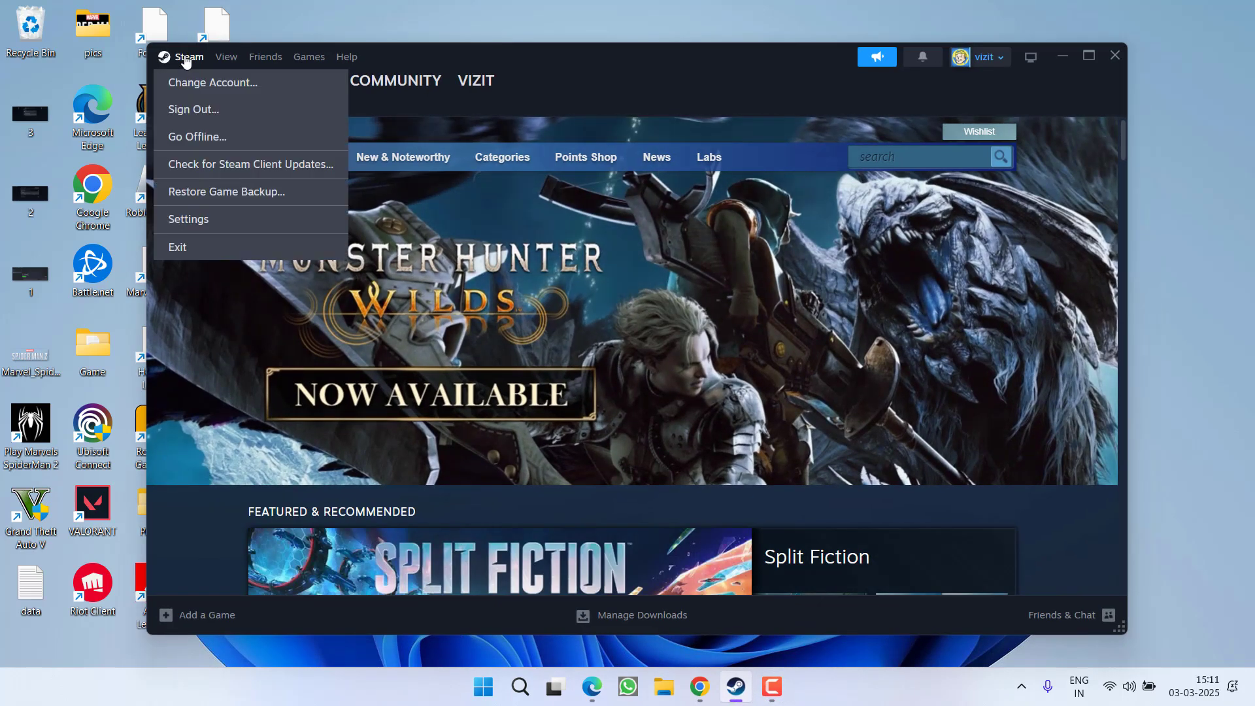
pyautogui.click(230, 231)
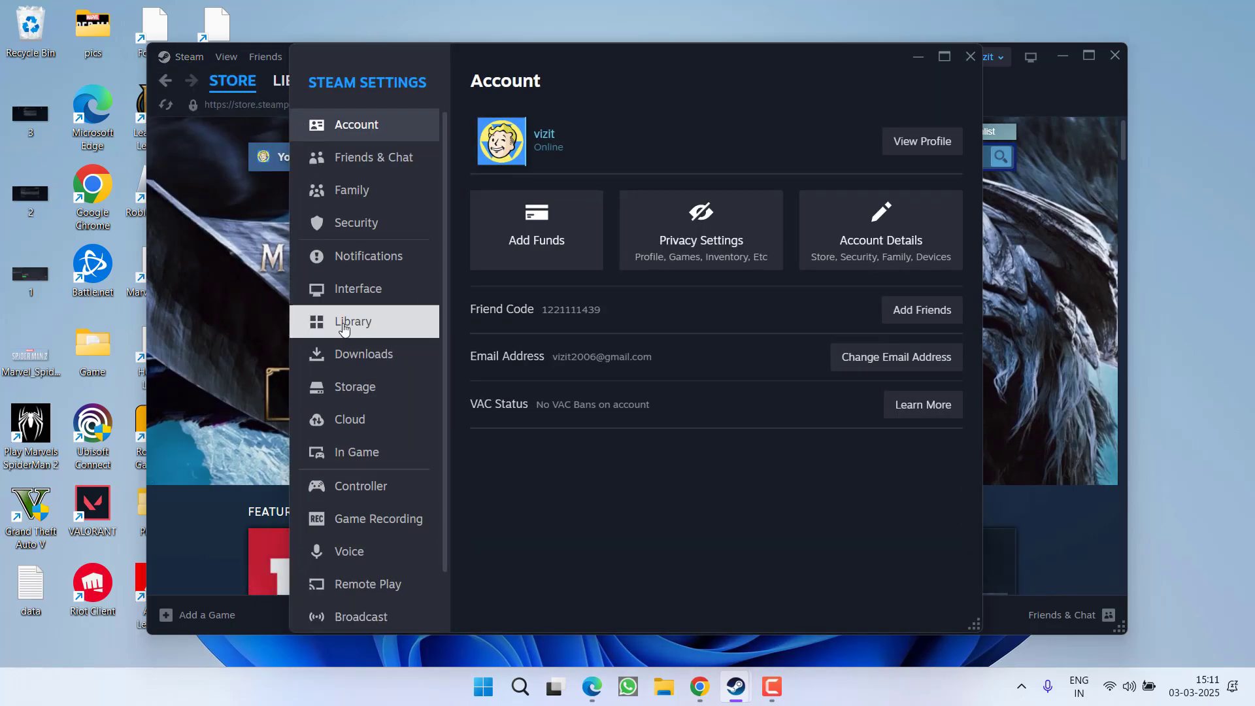
pyautogui.click(356, 386)
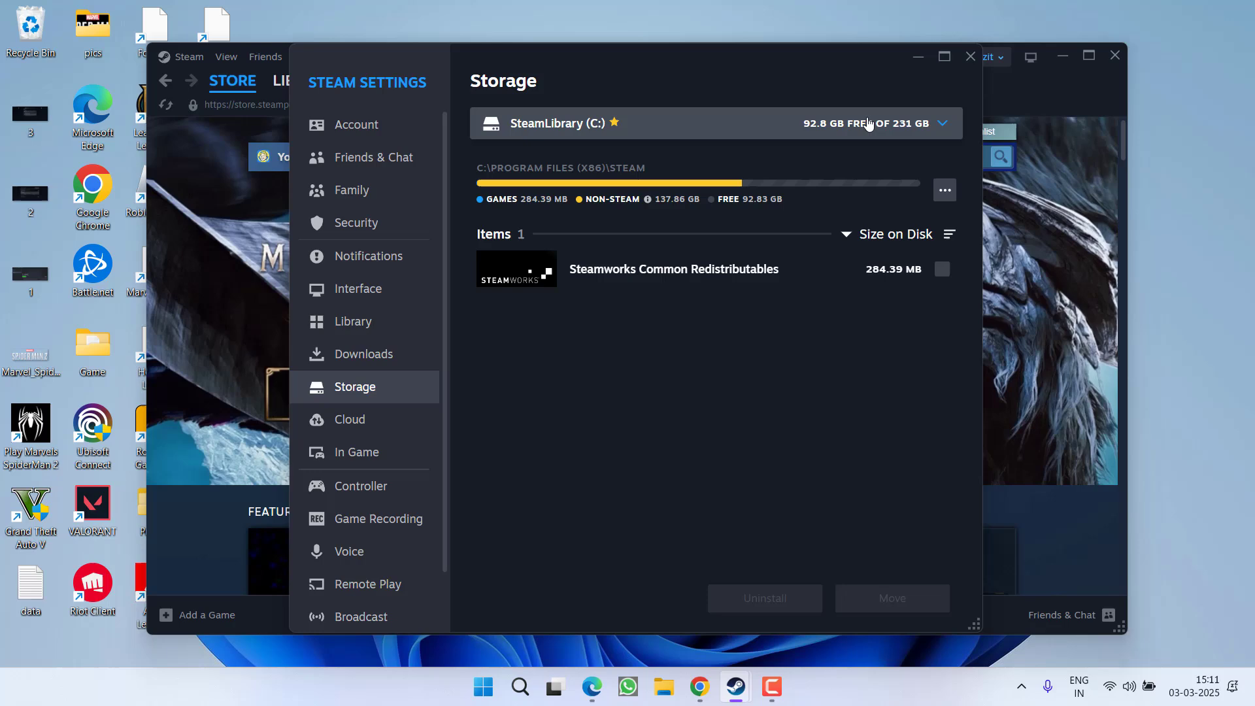
# Start adding a drive and look through the locations offered for a new Steam library folder
pyautogui.click(947, 129)
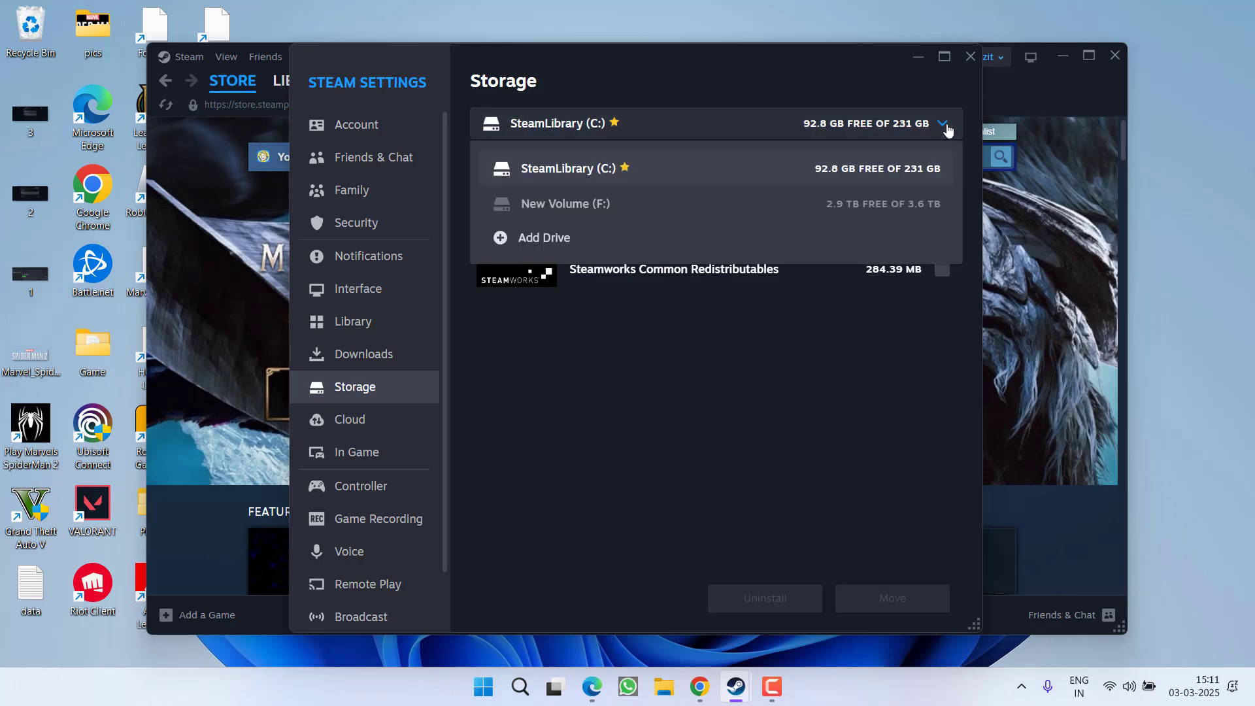
pyautogui.click(554, 238)
pyautogui.click(571, 308)
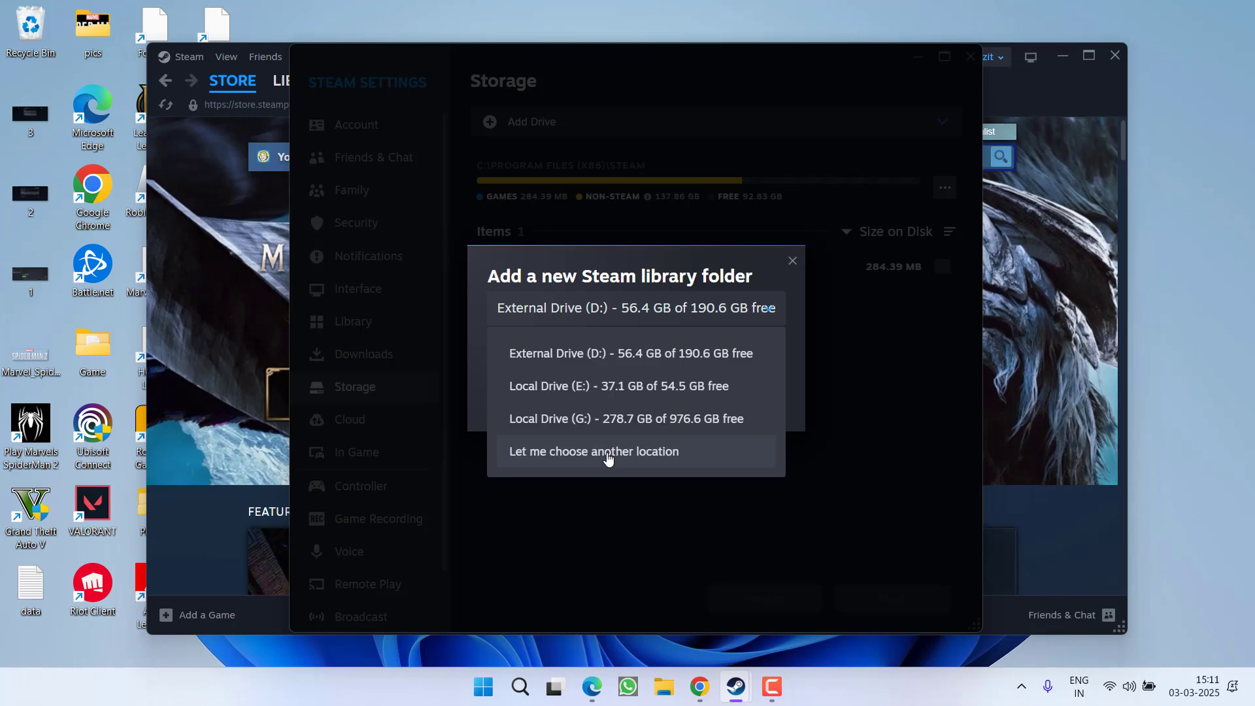
pyautogui.click(608, 458)
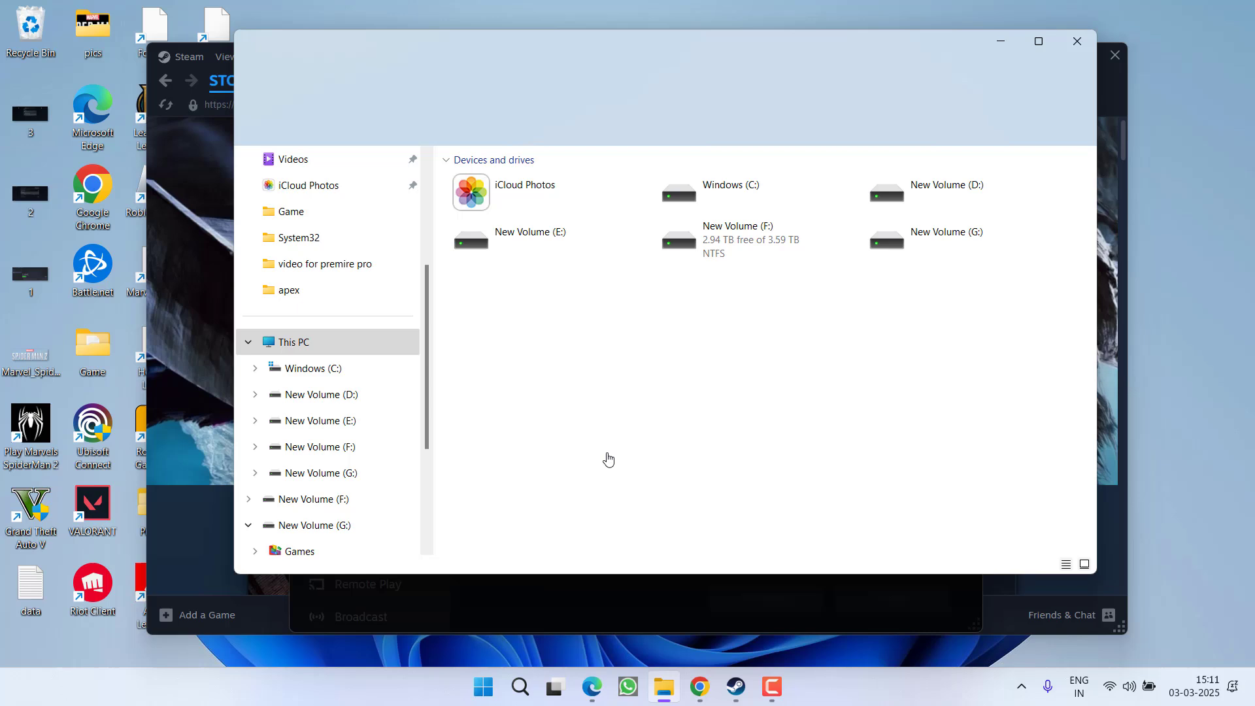
# Check the New Volume (F:) and New Volume (G:) drives in File Explorer and close that window
pyautogui.click(752, 247)
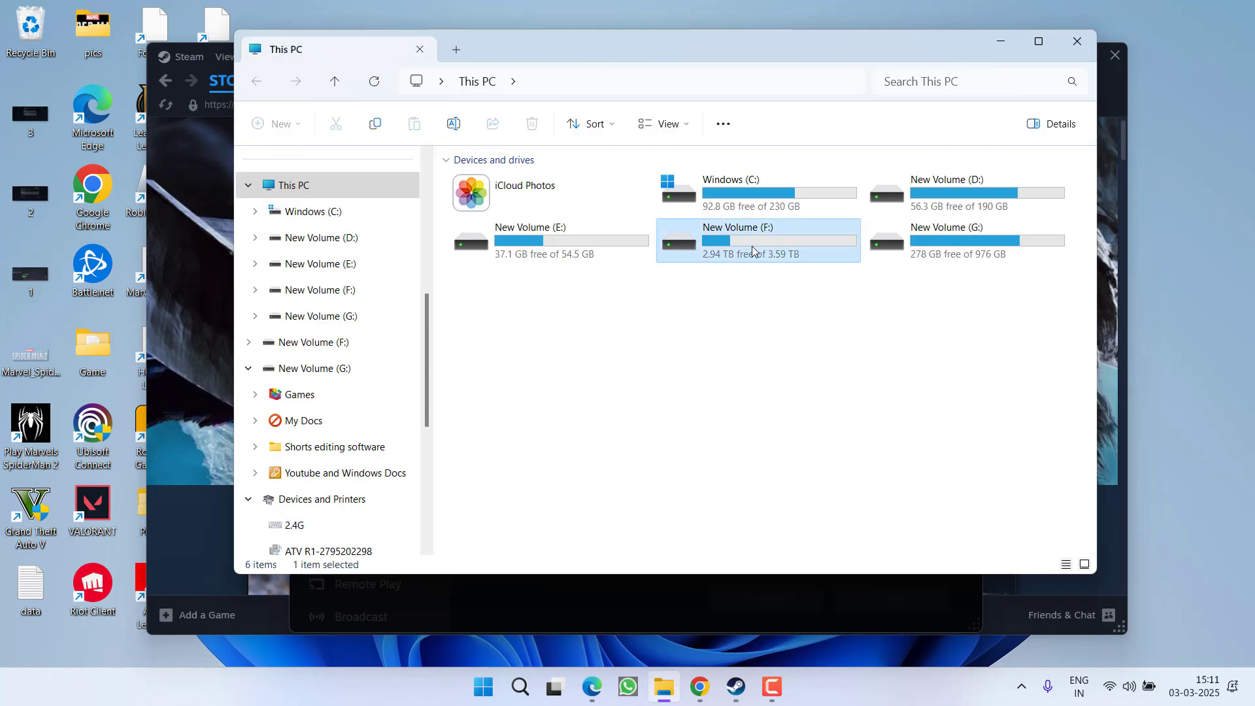
pyautogui.click(973, 239)
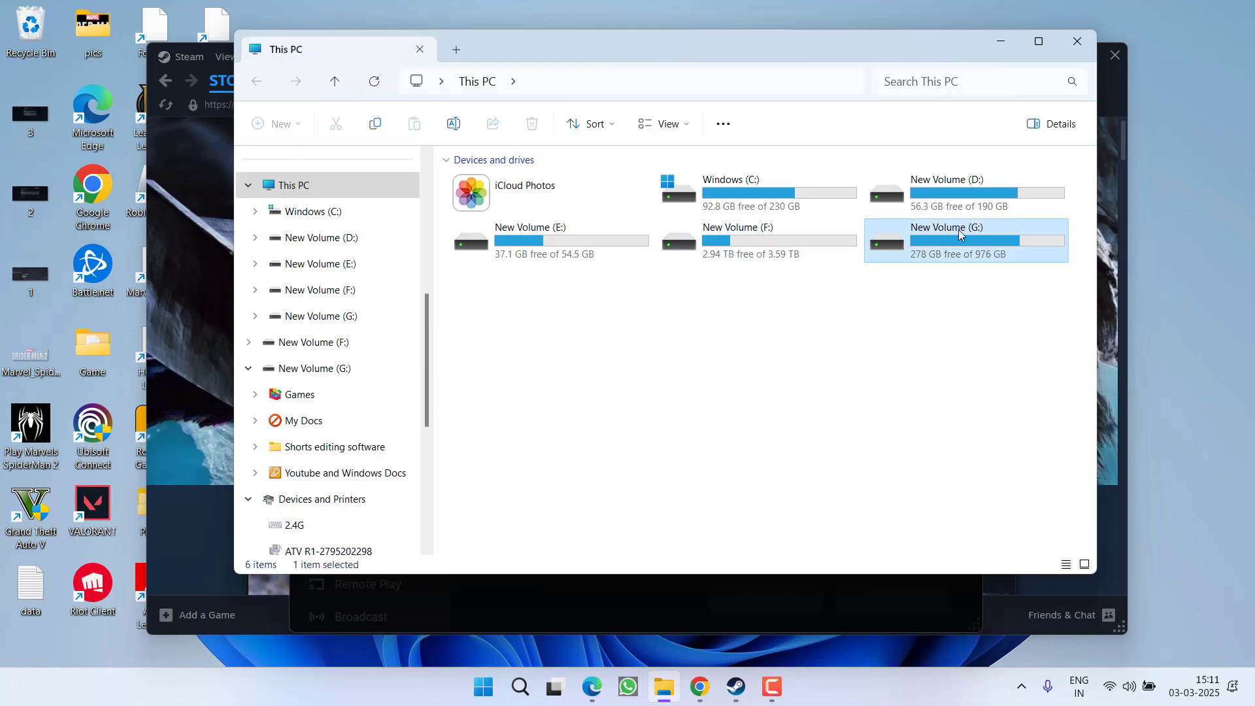
pyautogui.click(1078, 40)
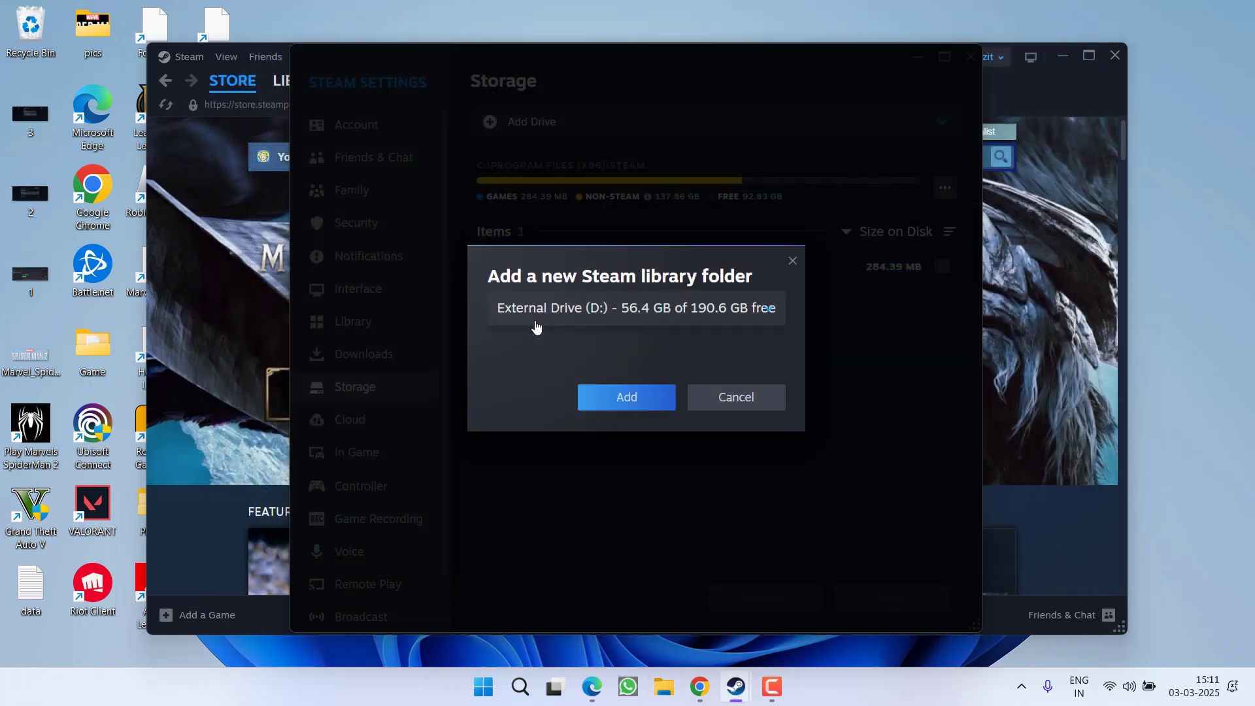
# Review the drives available for a new library folder once more and cancel without adding one
pyautogui.click(598, 307)
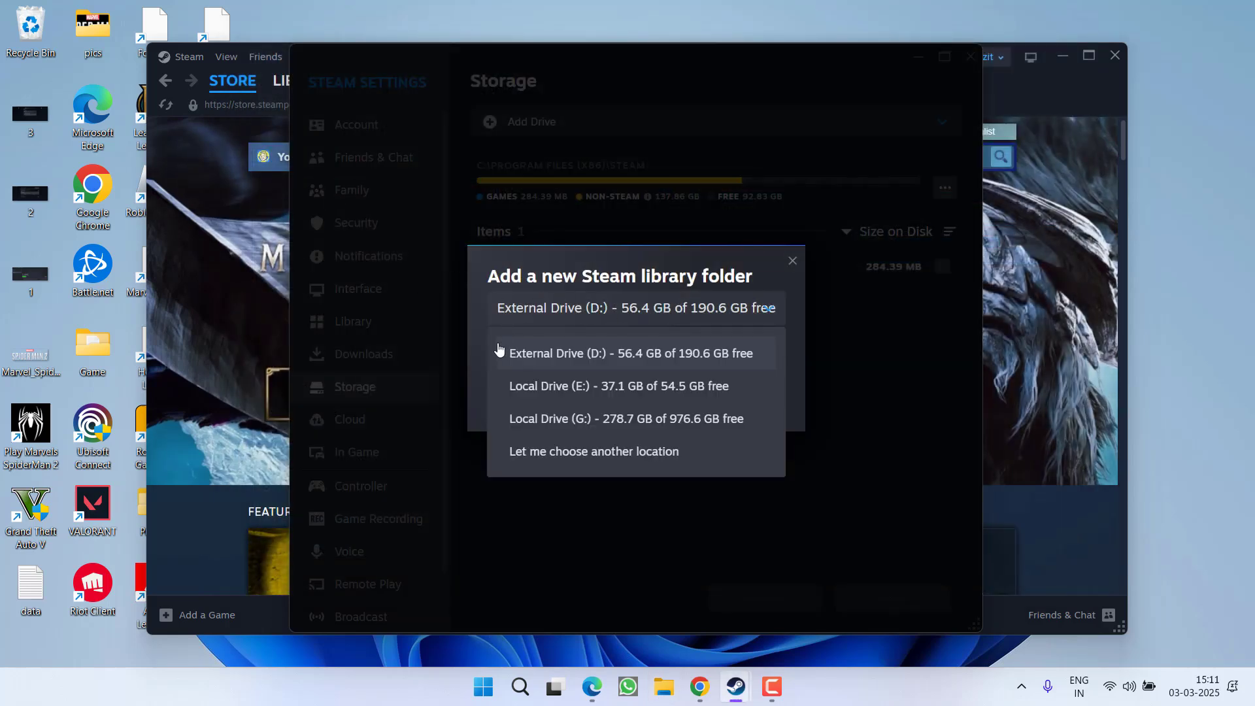
pyautogui.click(614, 282)
pyautogui.click(729, 401)
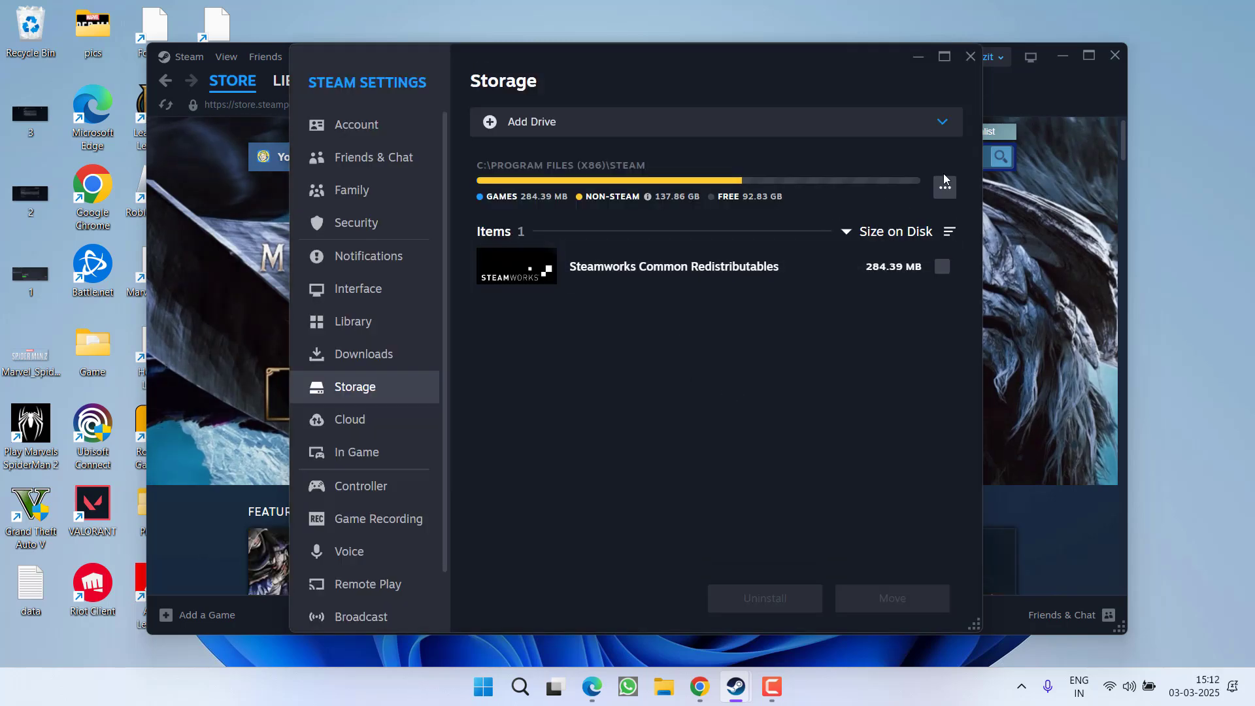
# Show the New Volume (F:) library in the storage settings and view its management options without applying any
pyautogui.click(943, 125)
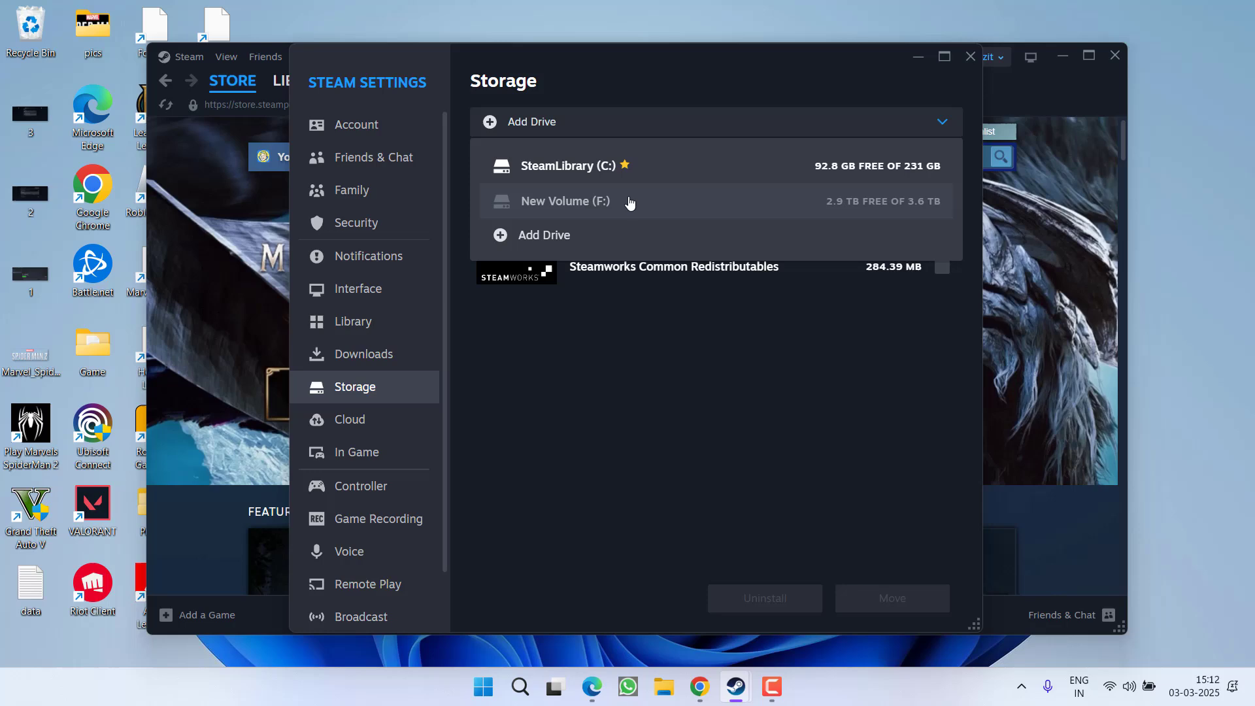
pyautogui.click(731, 345)
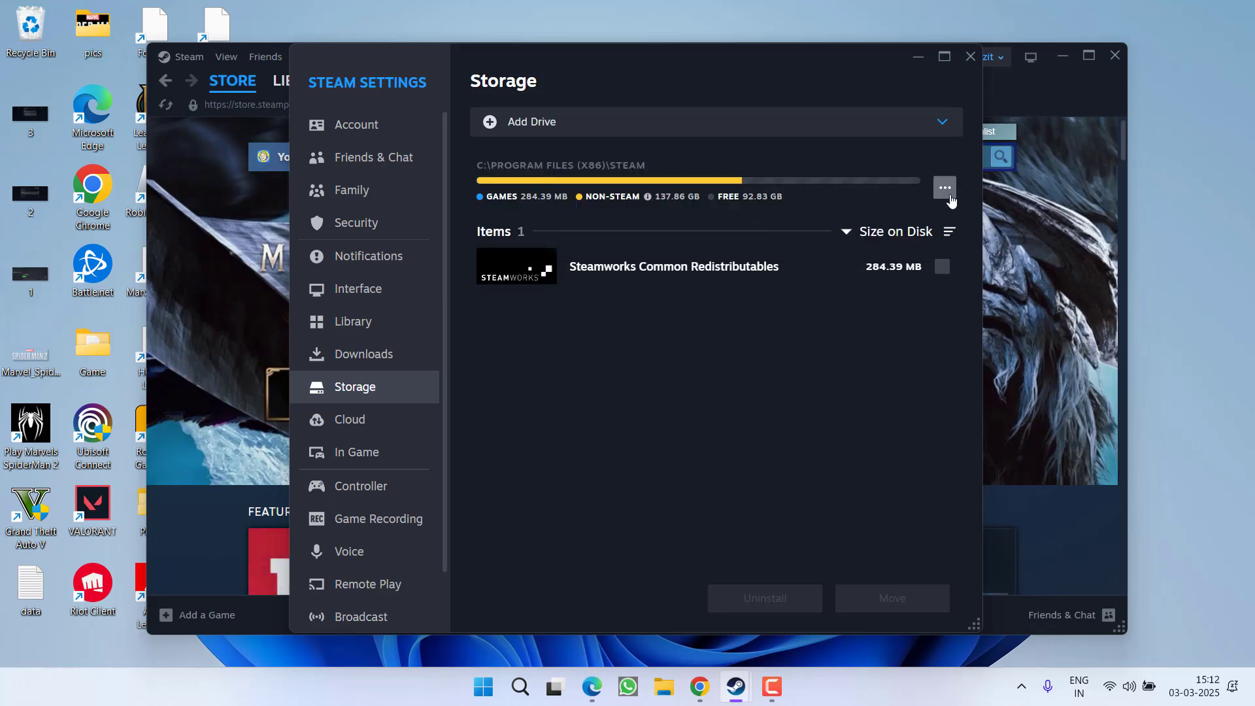
pyautogui.click(937, 113)
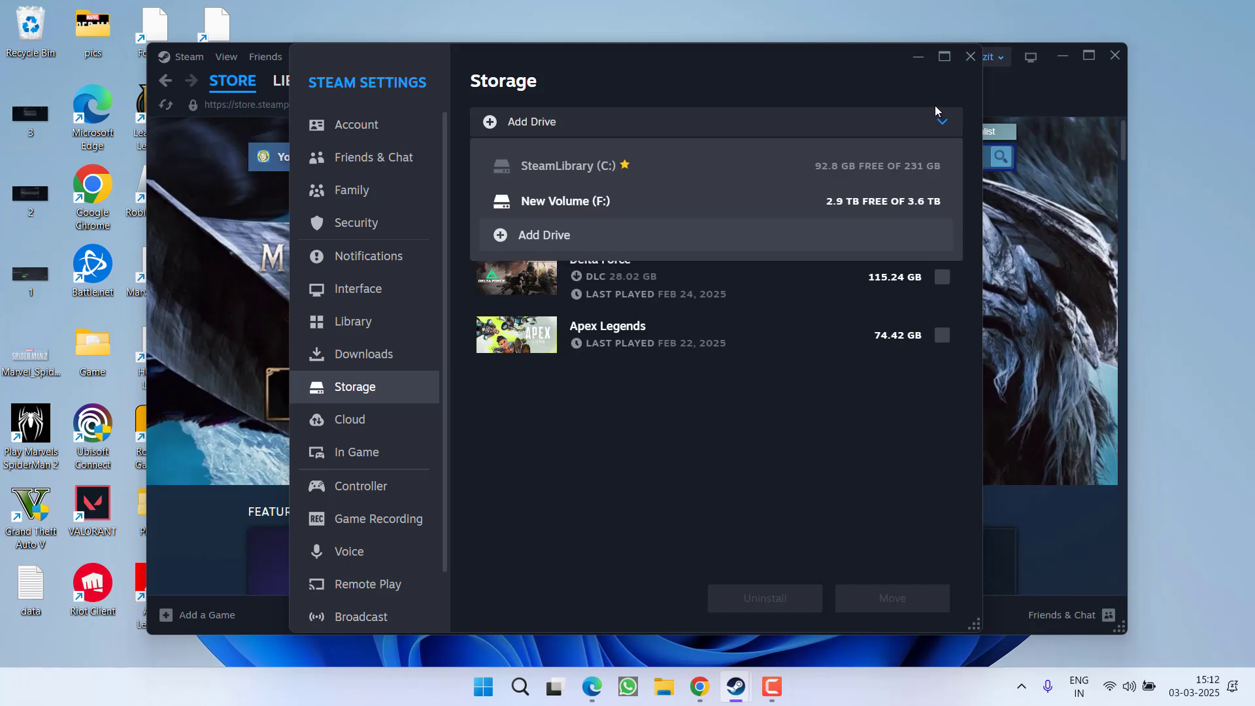
pyautogui.click(539, 204)
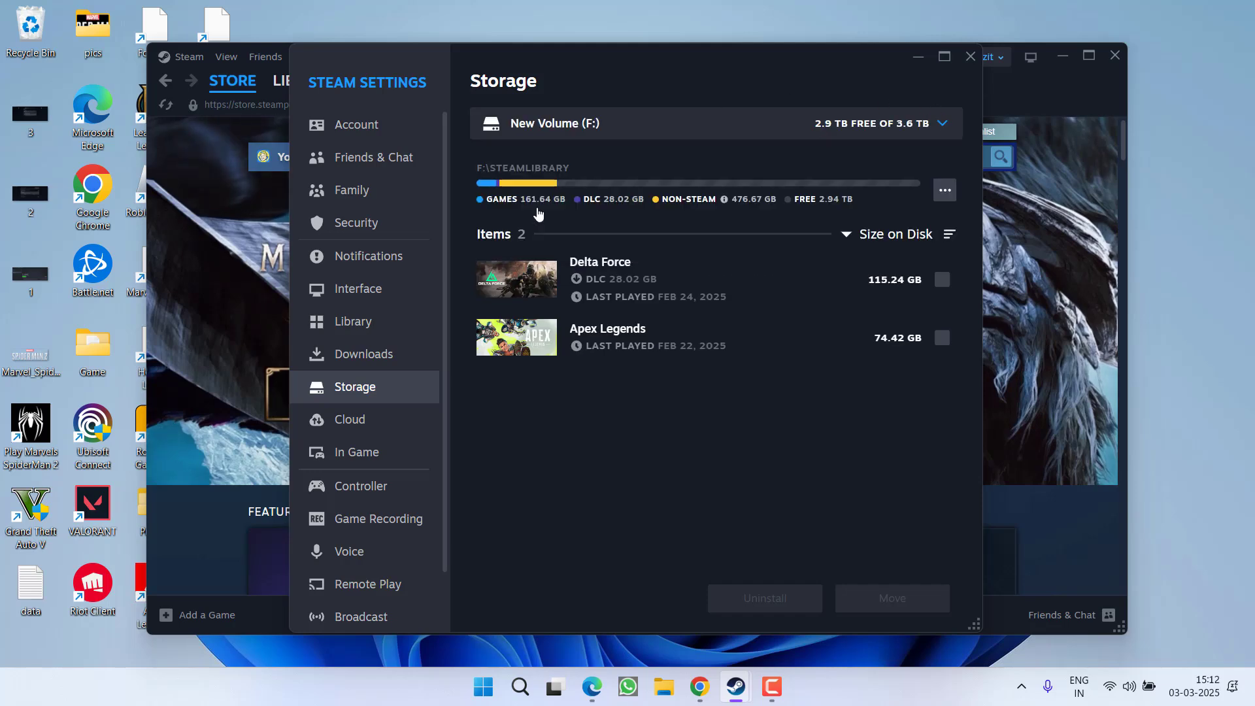
pyautogui.click(948, 193)
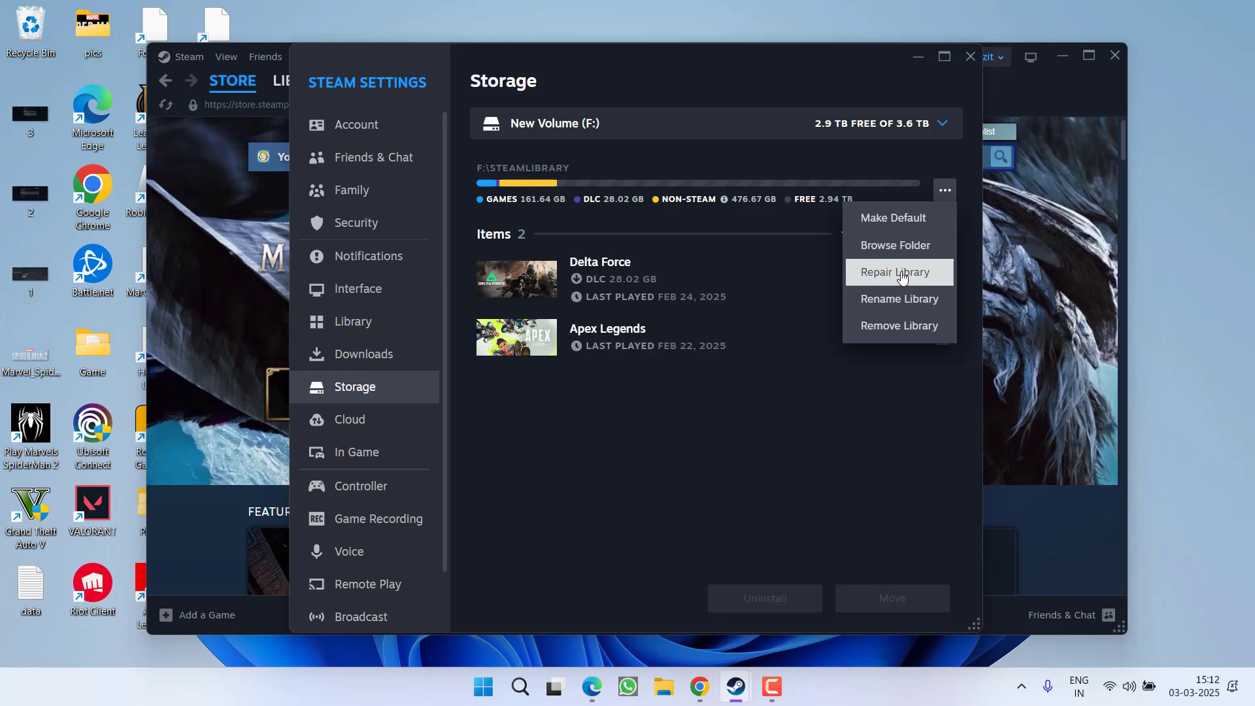
pyautogui.click(768, 430)
# Start adding a new Steam library folder with the option to choose another location
pyautogui.click(943, 123)
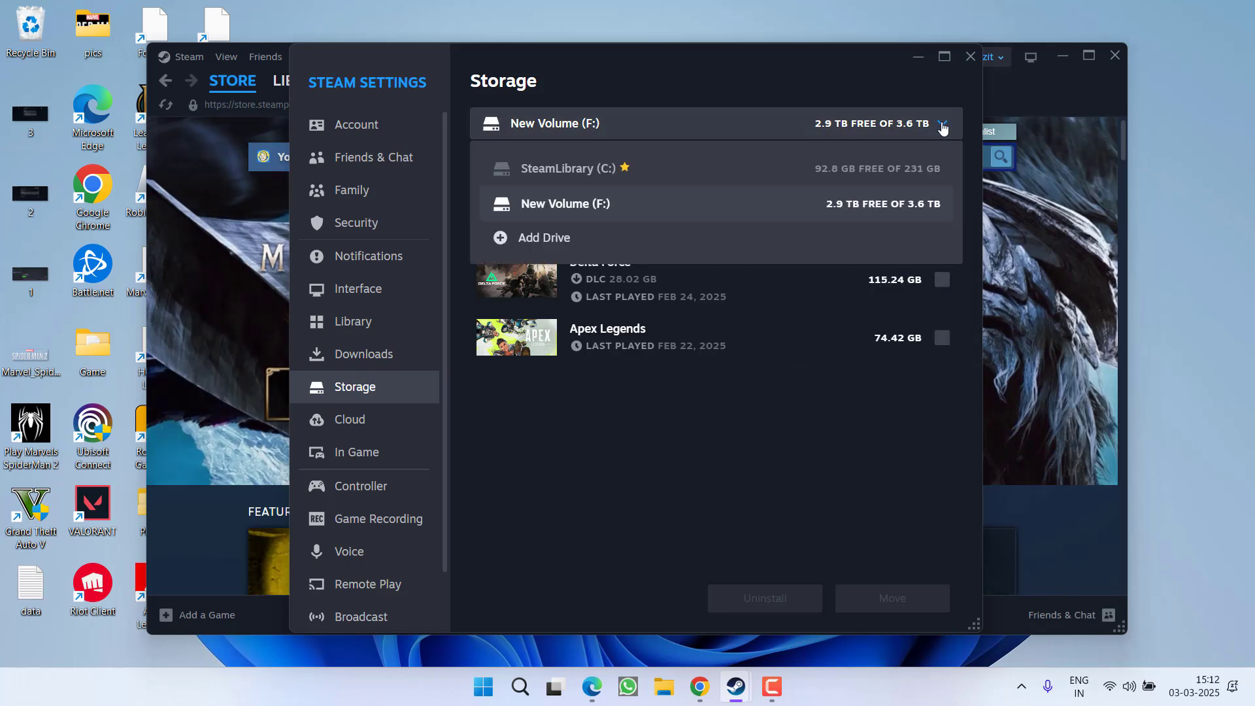
pyautogui.click(533, 237)
pyautogui.click(638, 317)
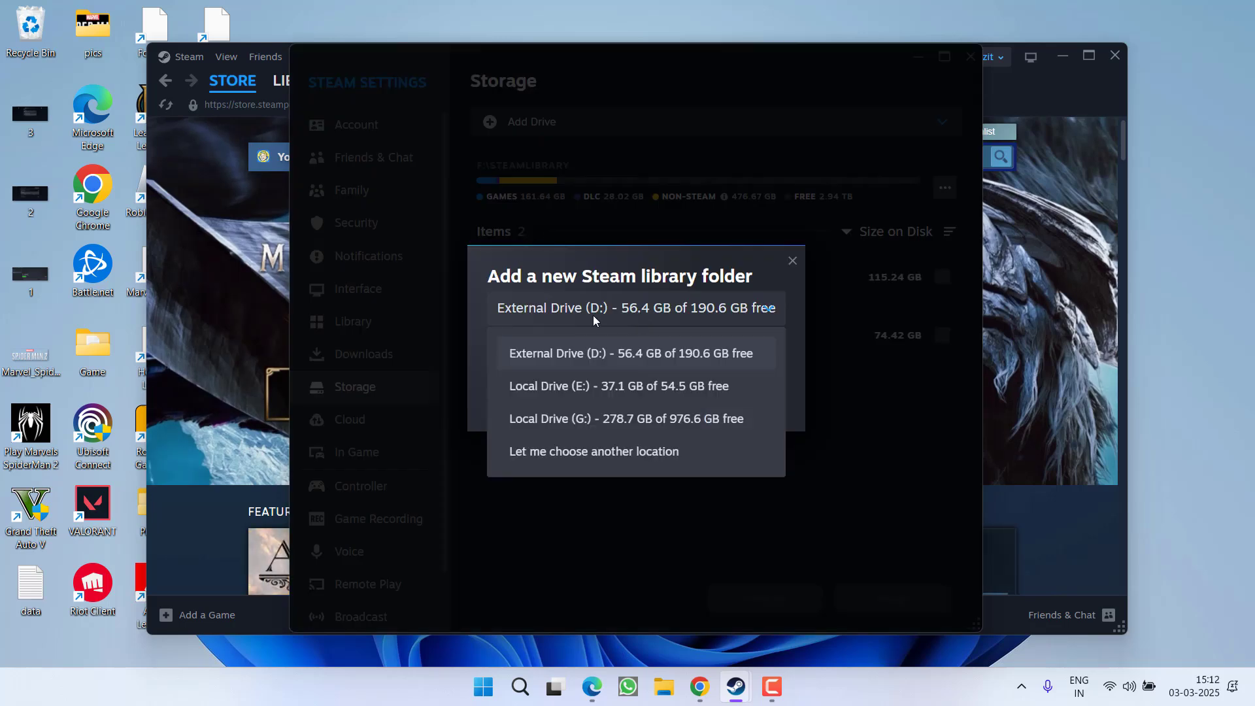
pyautogui.click(576, 453)
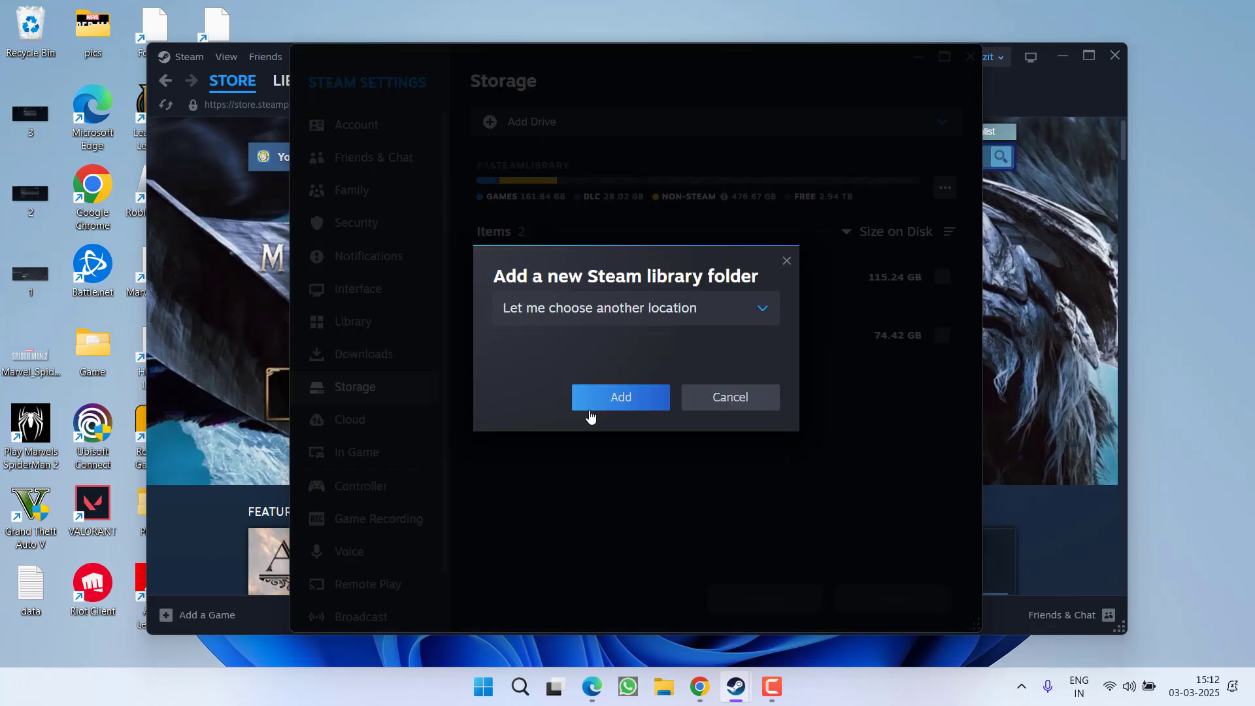
pyautogui.click(608, 395)
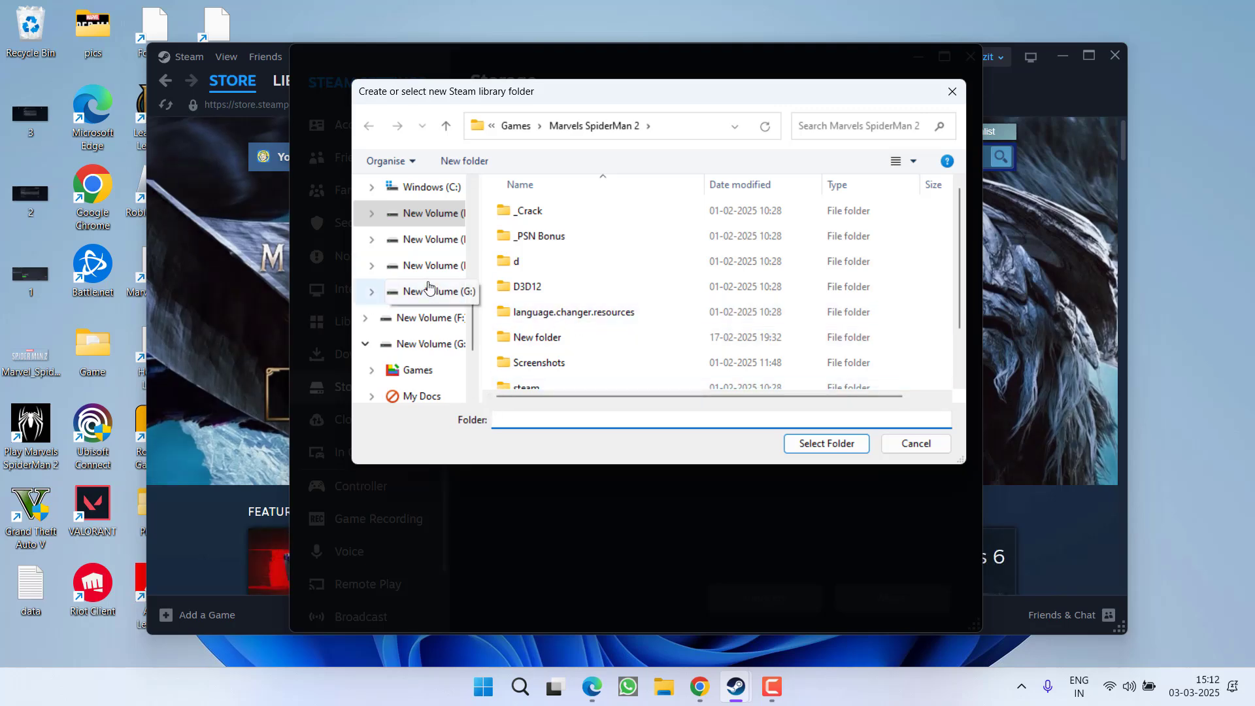
# Browse to SteamLibrary > steamapps on New Volume (F:), select the common folder, and cancel adding the library
pyautogui.click(424, 320)
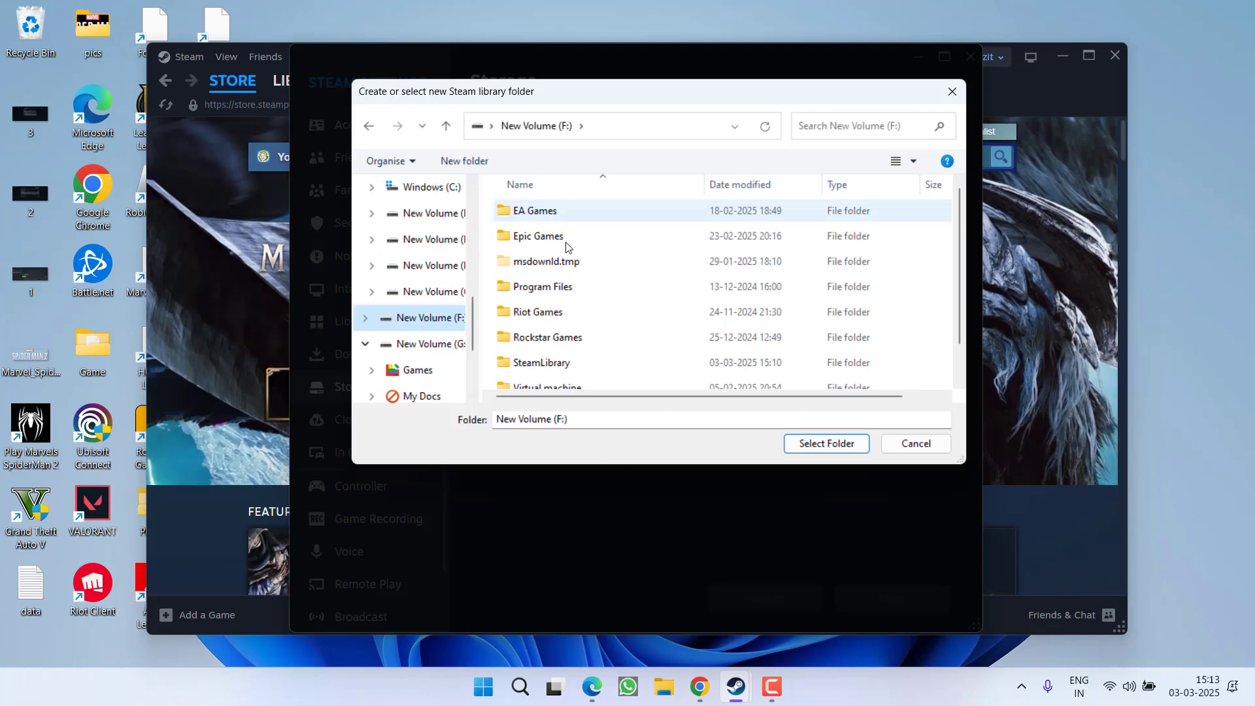
pyautogui.doubleClick(542, 367)
pyautogui.doubleClick(526, 212)
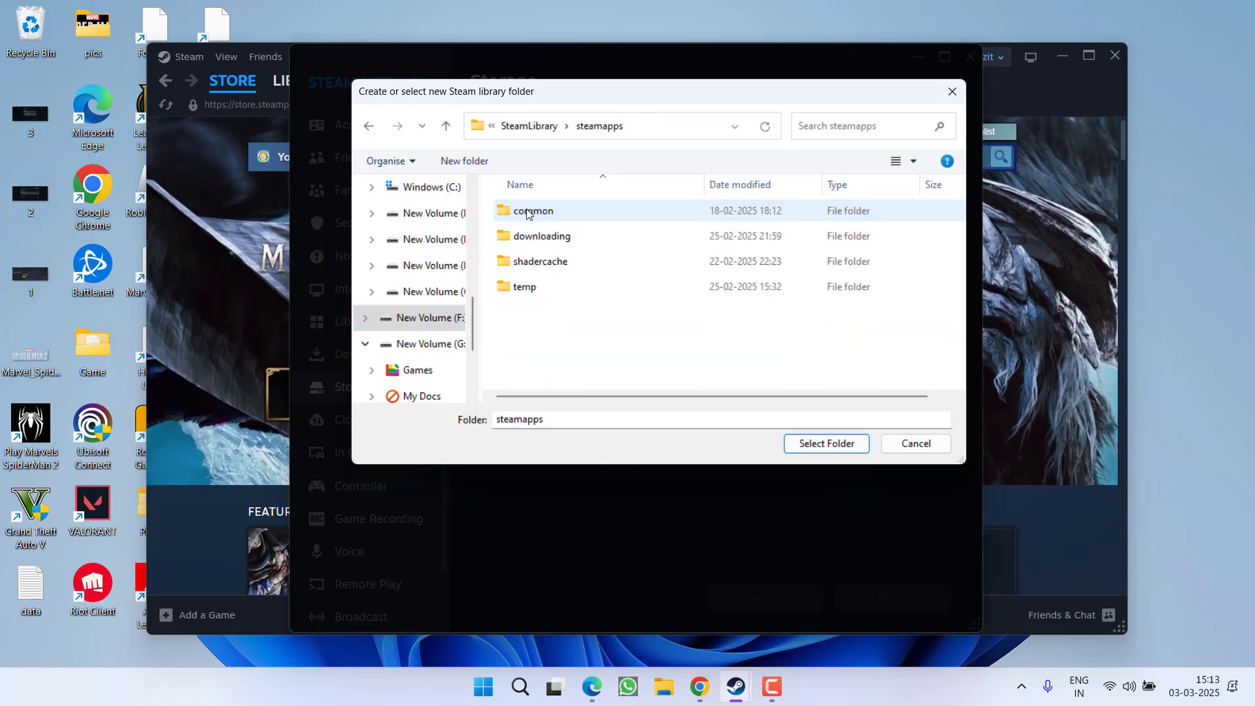
pyautogui.click(542, 217)
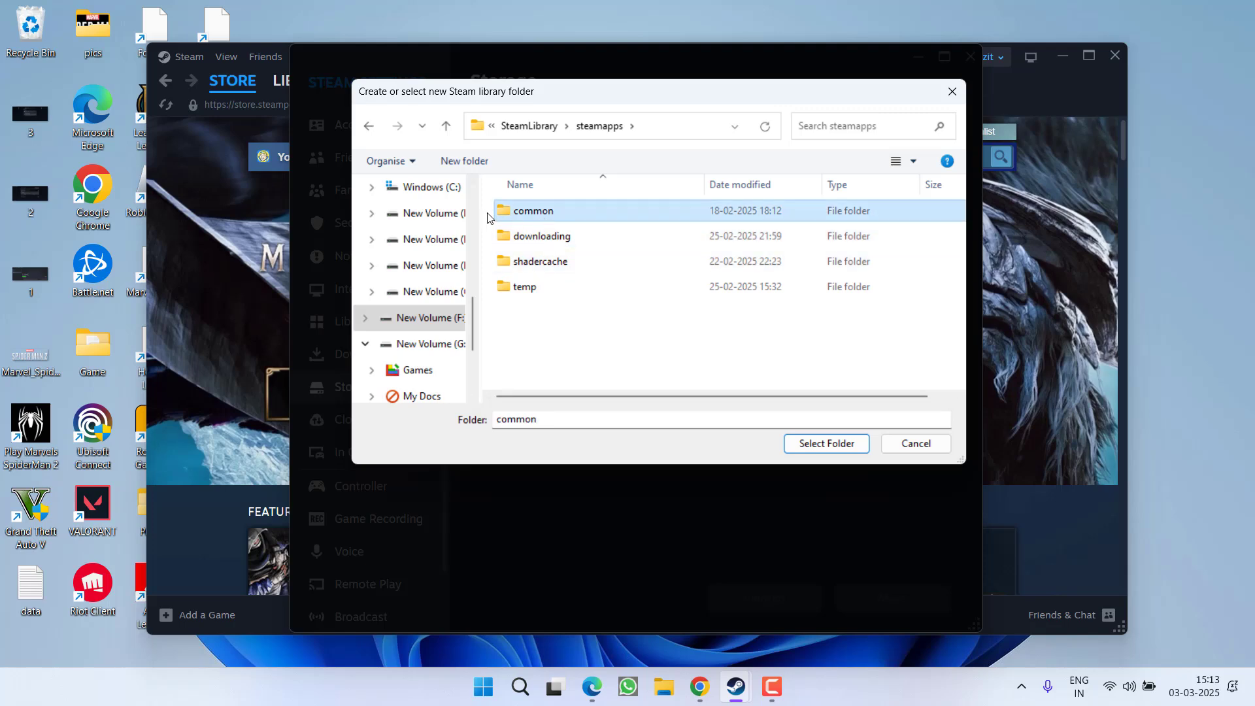
pyautogui.click(910, 447)
pyautogui.click(729, 400)
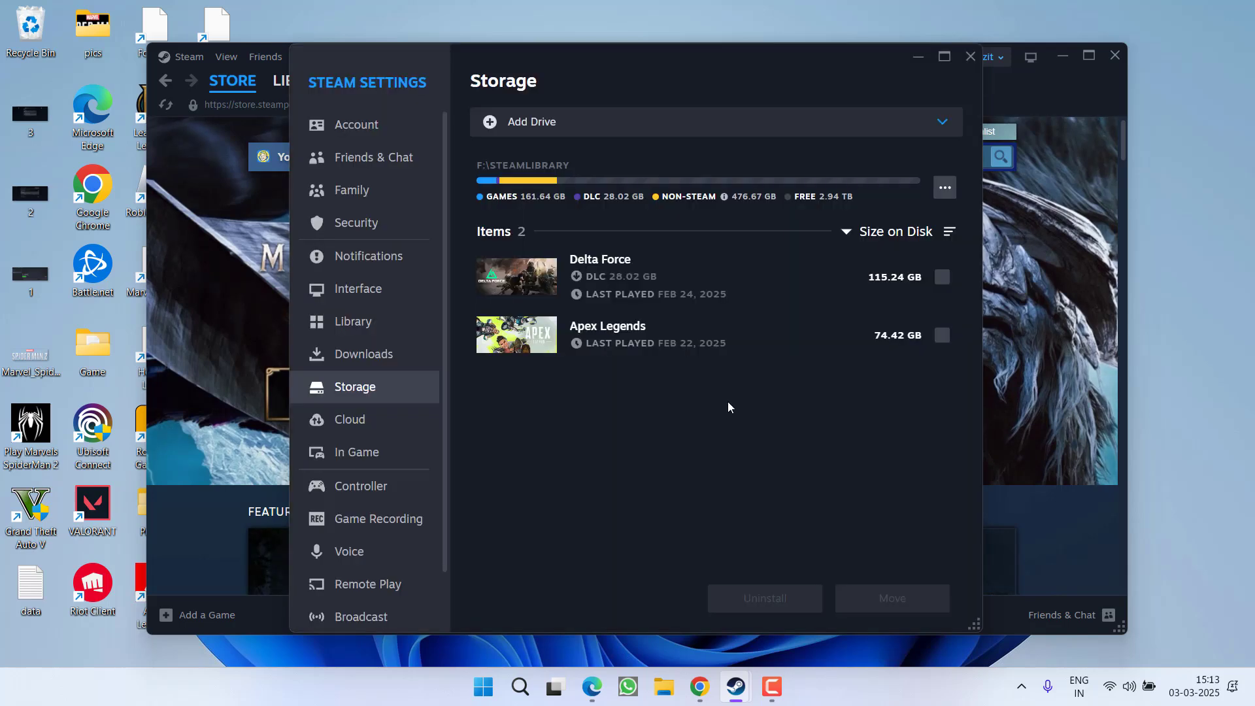
# Close and reopen the settings on the Storage page, and display the New Volume (F:) library
pyautogui.click(970, 56)
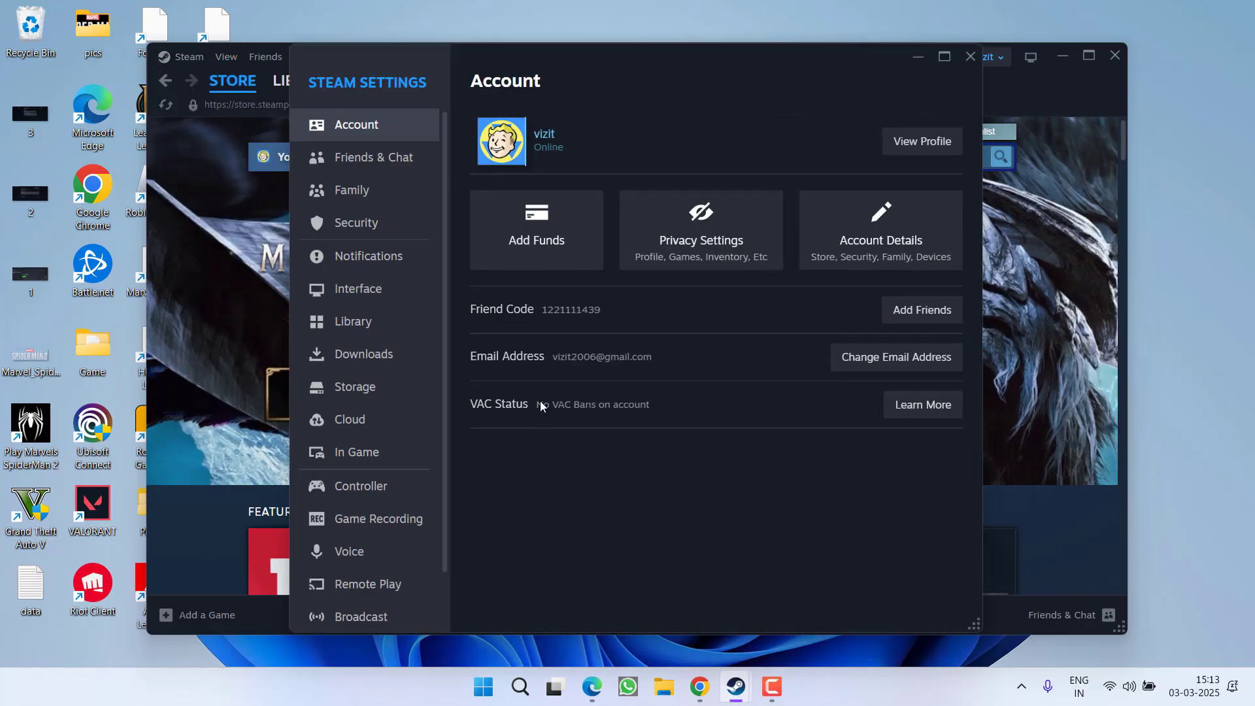
pyautogui.click(366, 387)
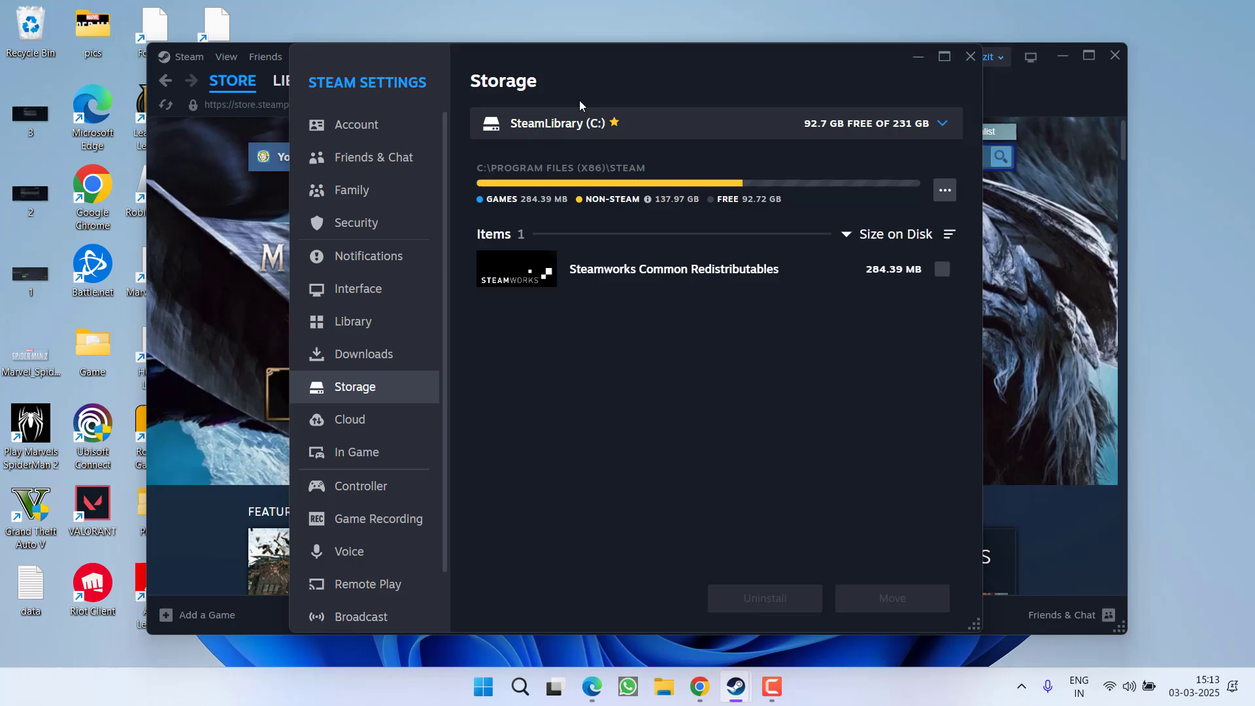
pyautogui.click(737, 135)
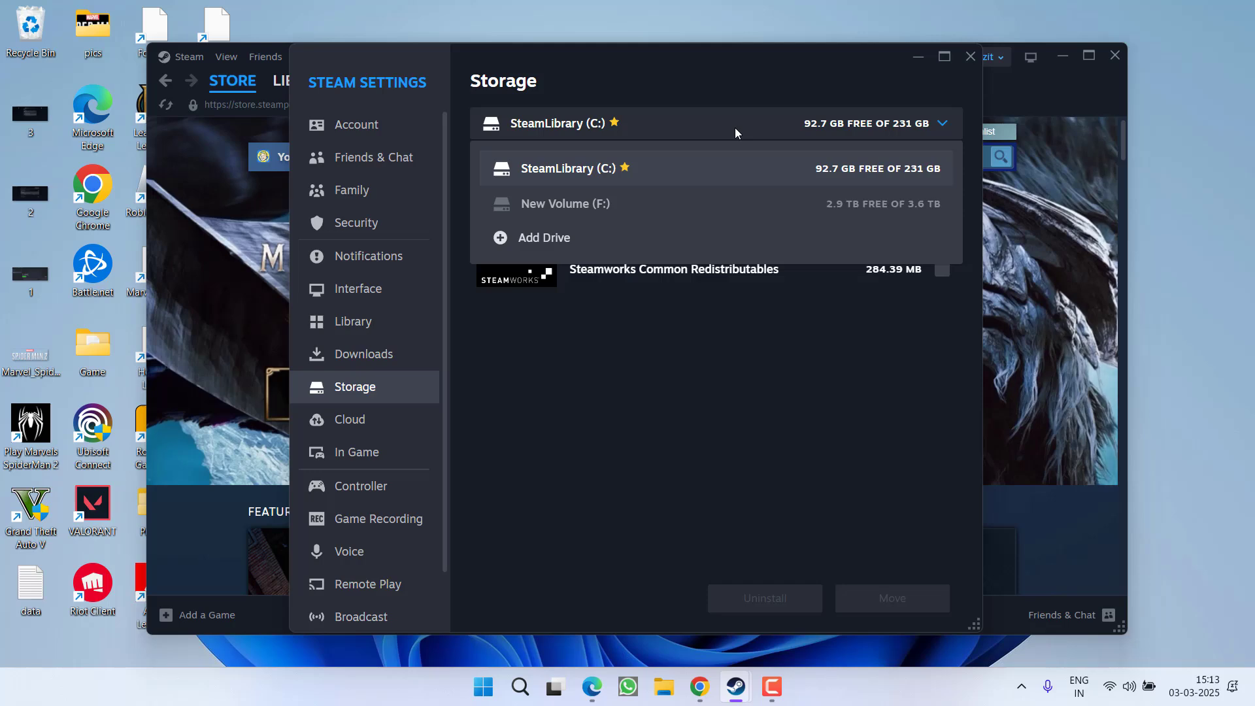
pyautogui.click(584, 204)
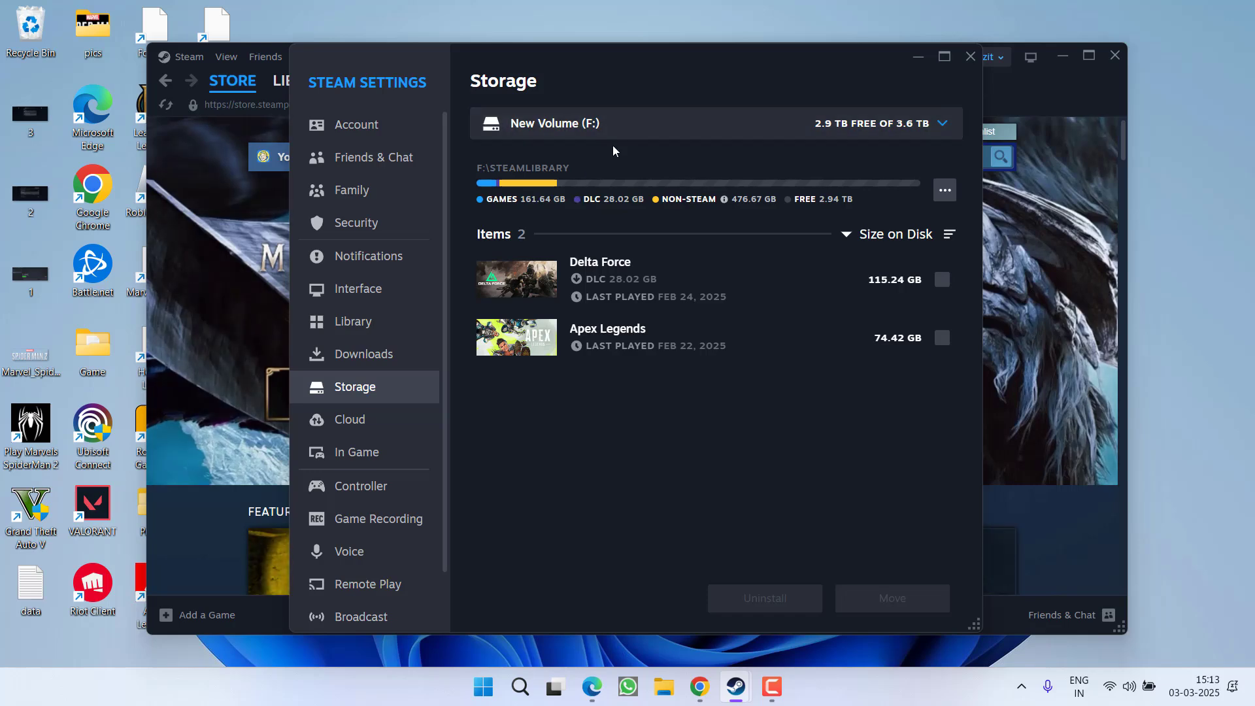
# View the options for managing or removing the F: library without applying any, and close the settings
pyautogui.click(946, 191)
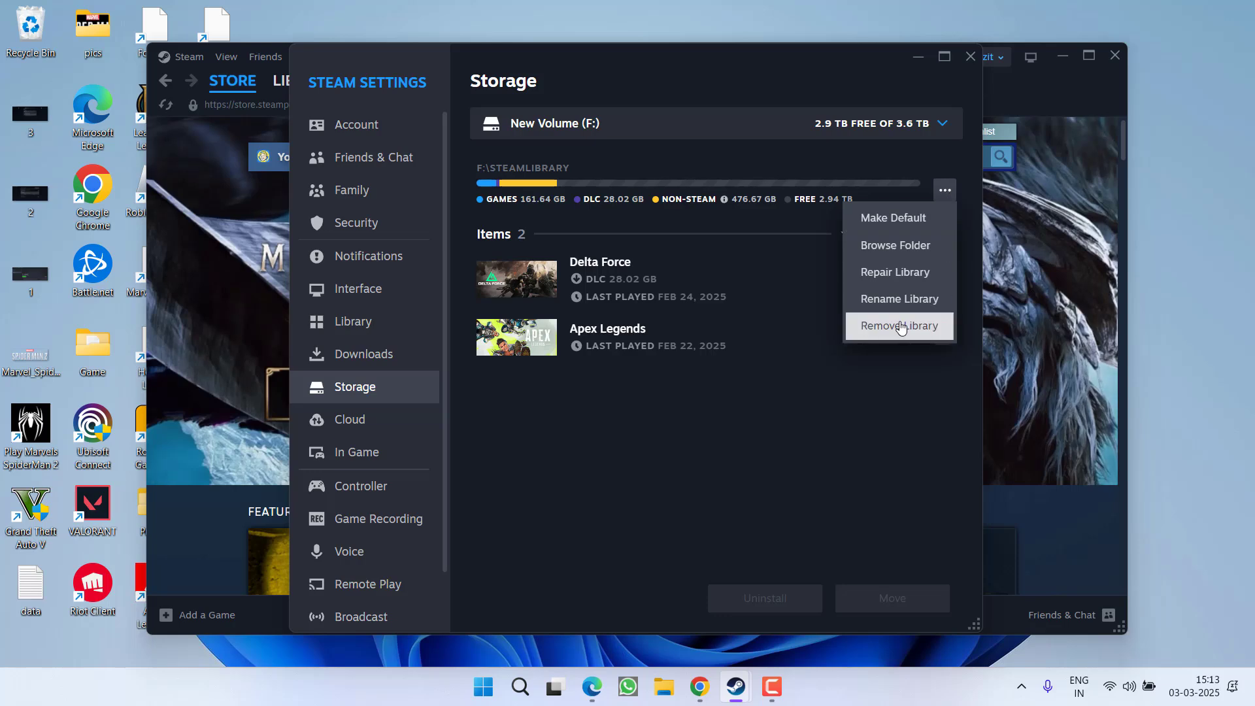
pyautogui.click(833, 420)
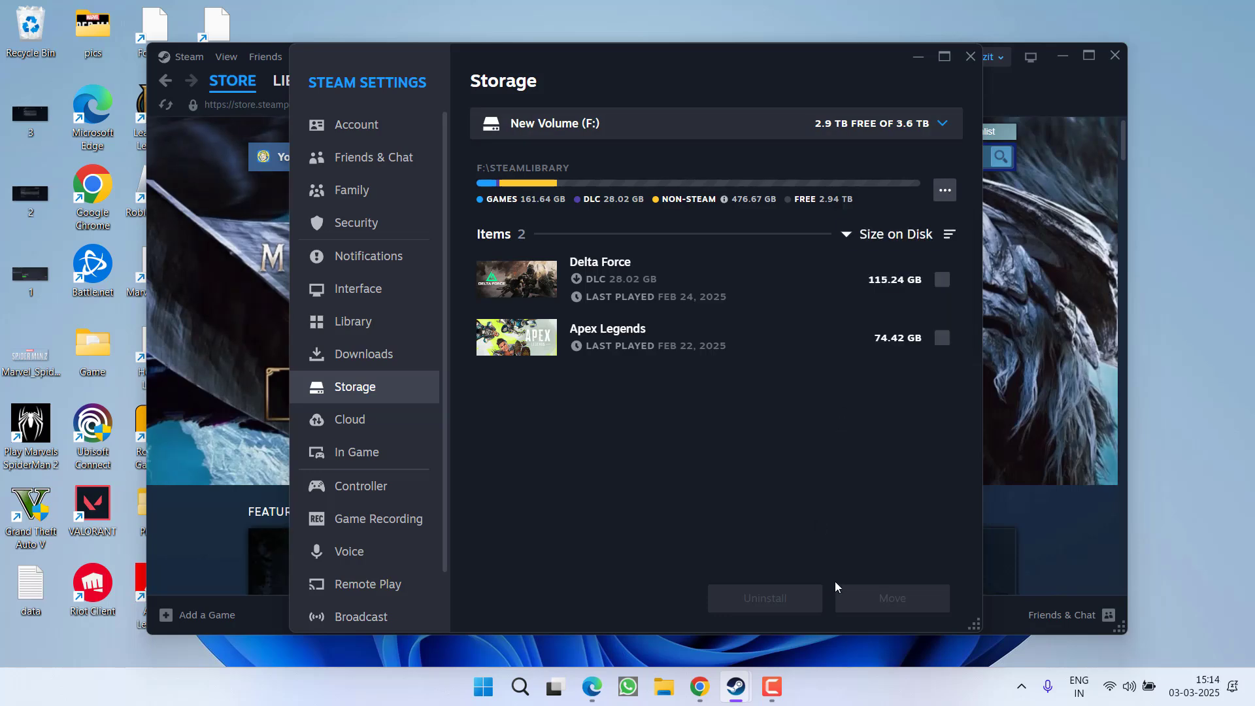
pyautogui.click(970, 57)
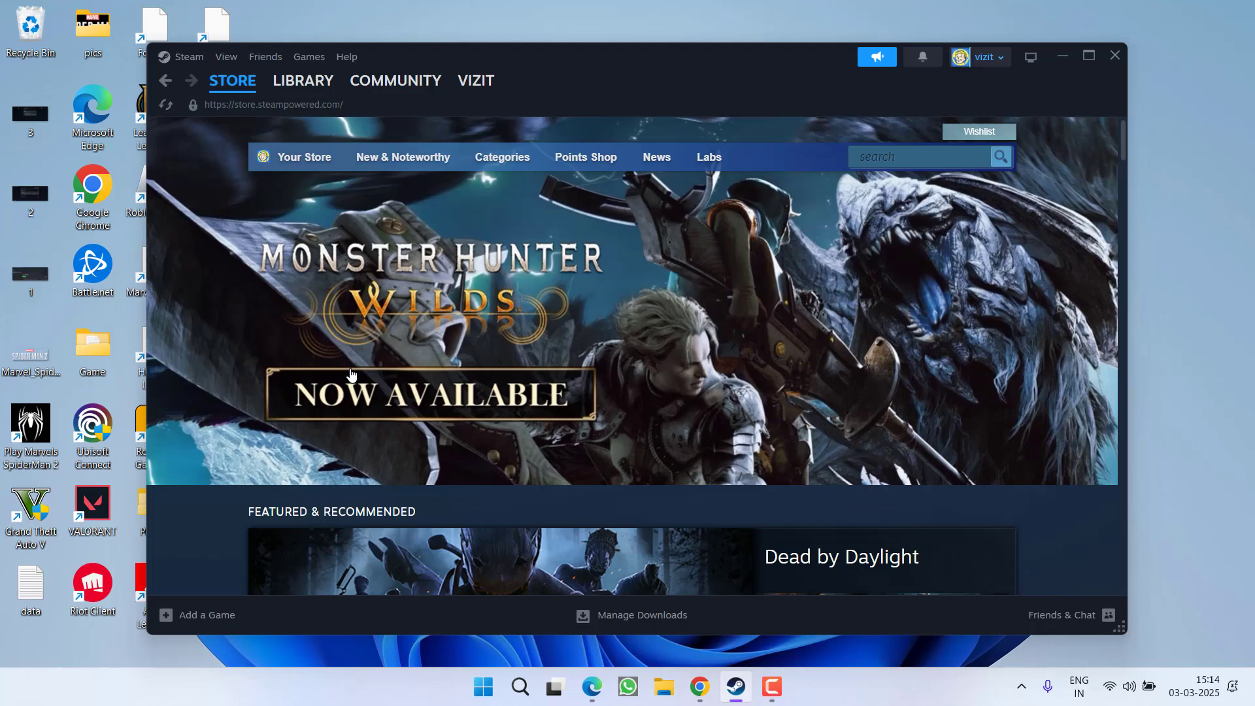
# Open the Free Games category from the store page's Browse Steam section
pyautogui.moveTo(288, 76)
pyautogui.scroll(-10, 615, 329)
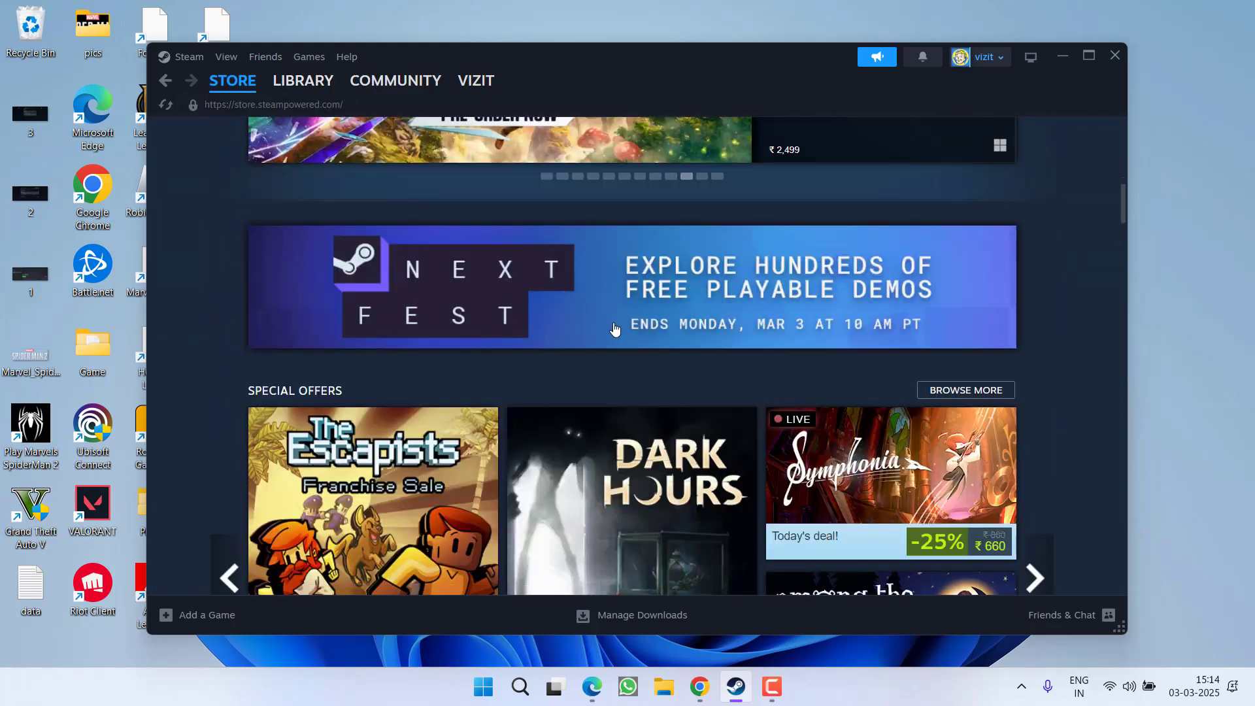
pyautogui.scroll(-15, 615, 329)
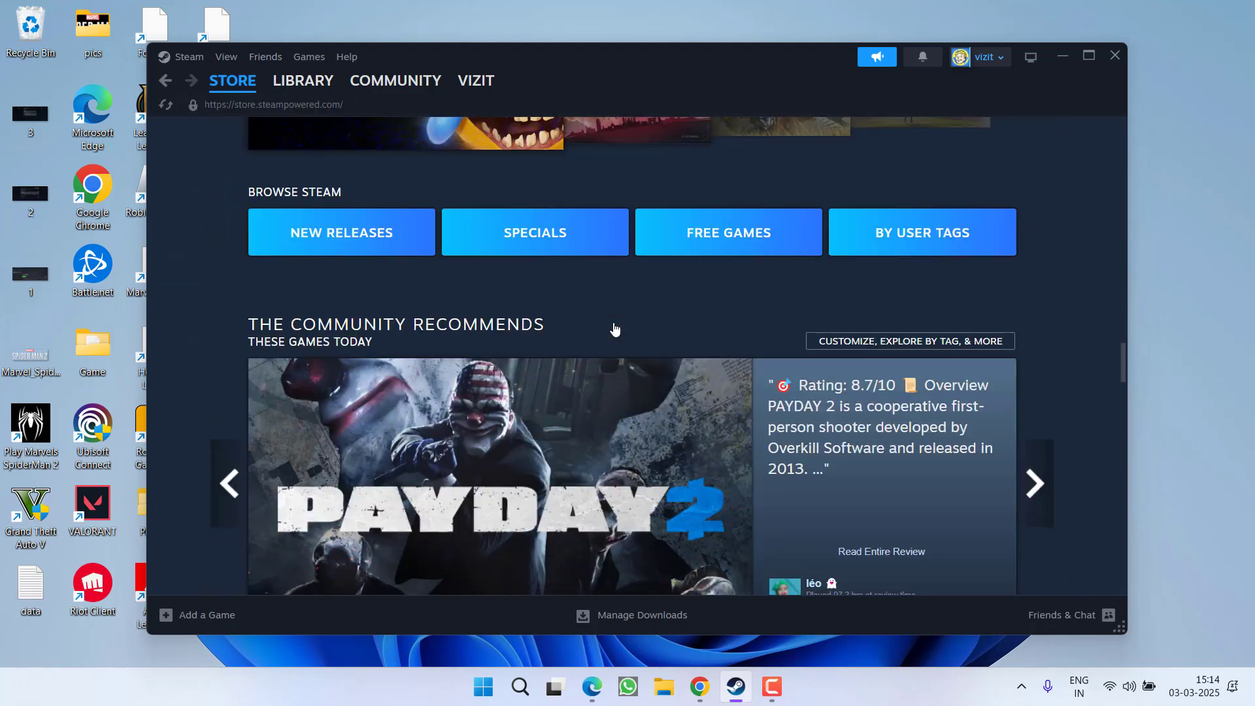
pyautogui.click(710, 242)
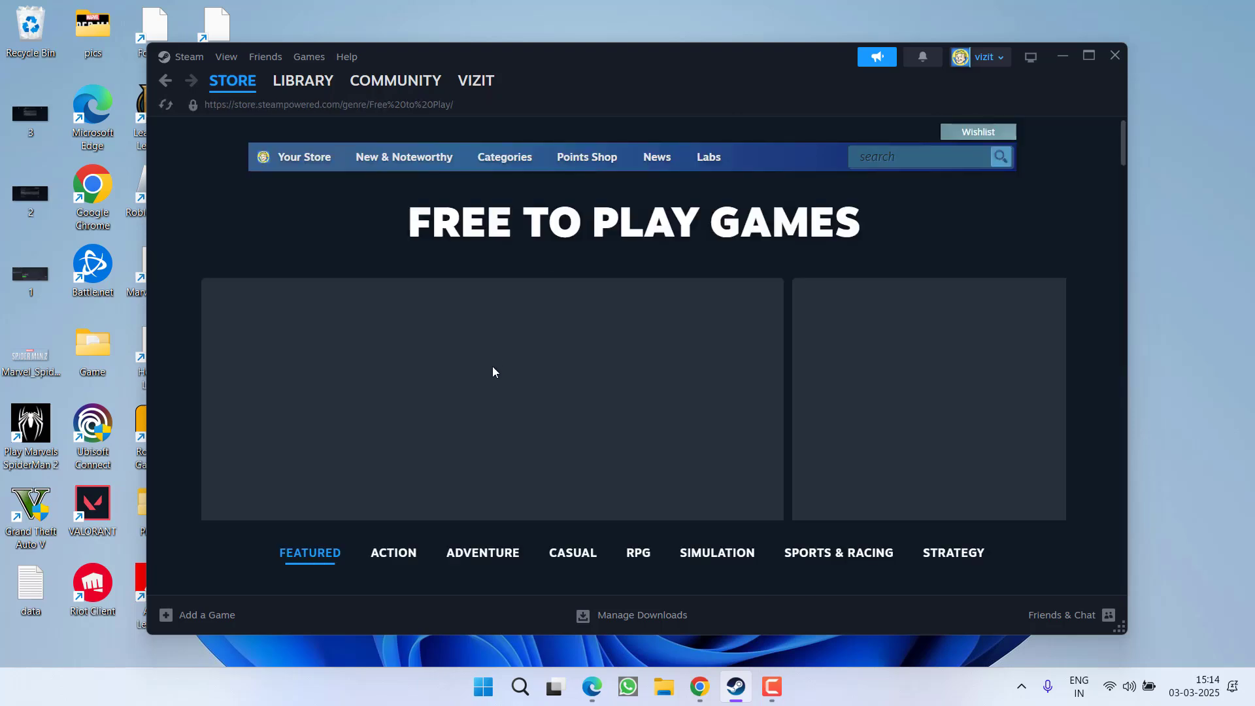
# Open Stumble Guys from the free-to-play recommendations and add it to the library, acknowledging the confirmation
pyautogui.scroll(-6, 499, 412)
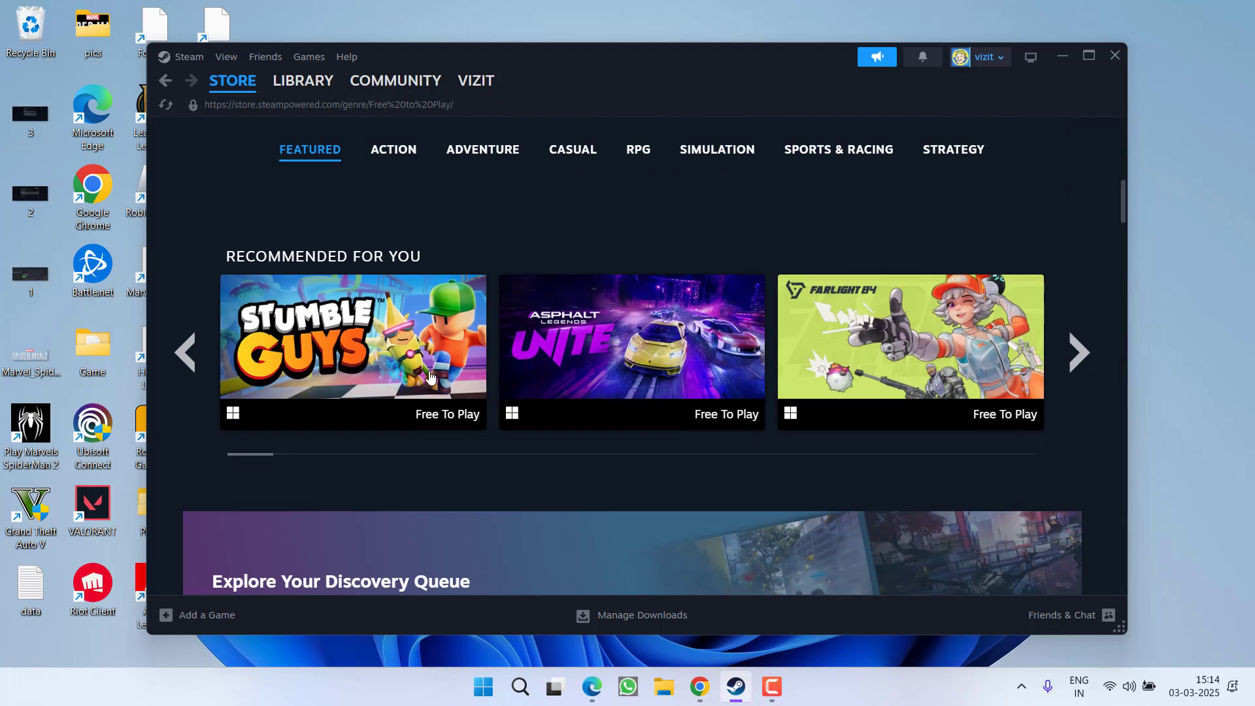
pyautogui.click(365, 359)
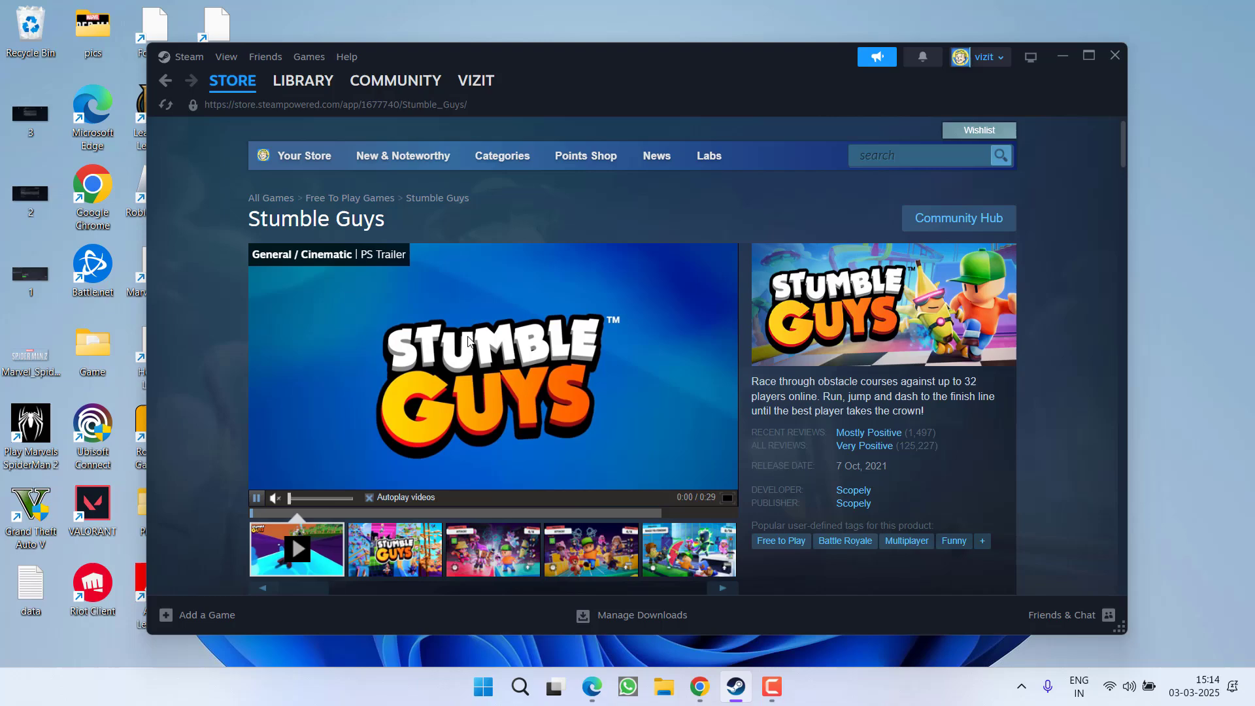
pyautogui.scroll(-4, 461, 356)
pyautogui.scroll(-3, 558, 387)
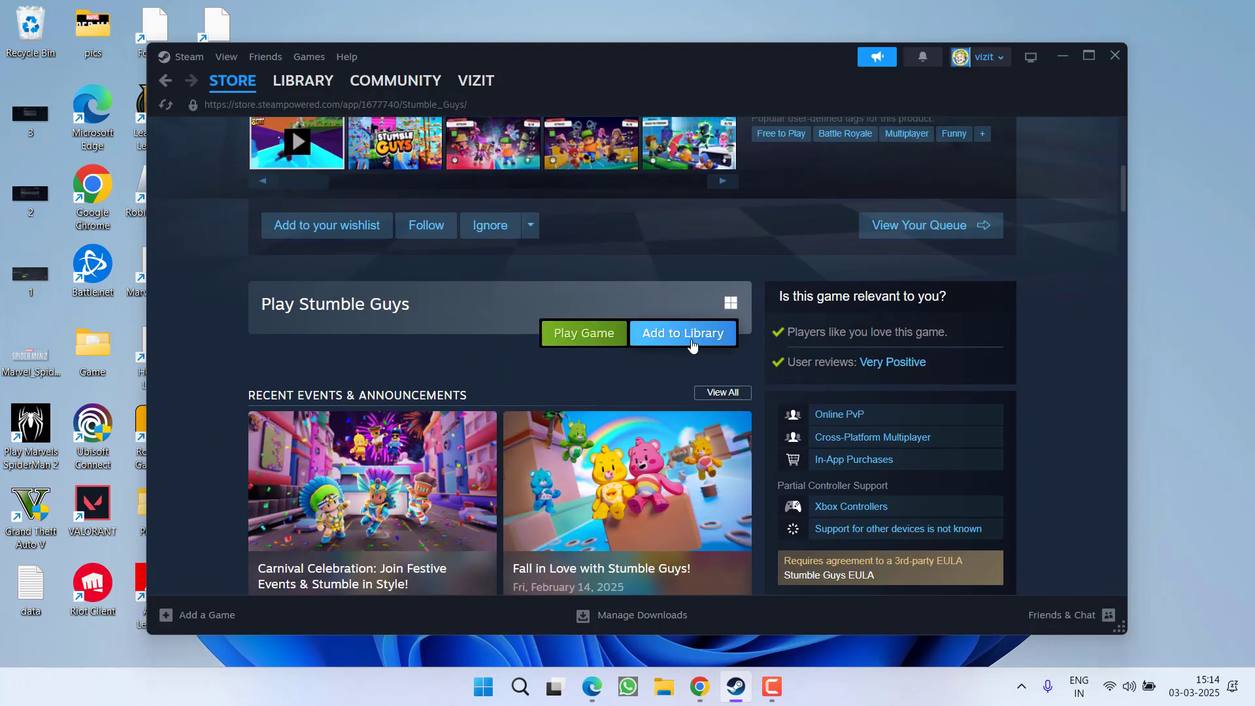
pyautogui.click(676, 345)
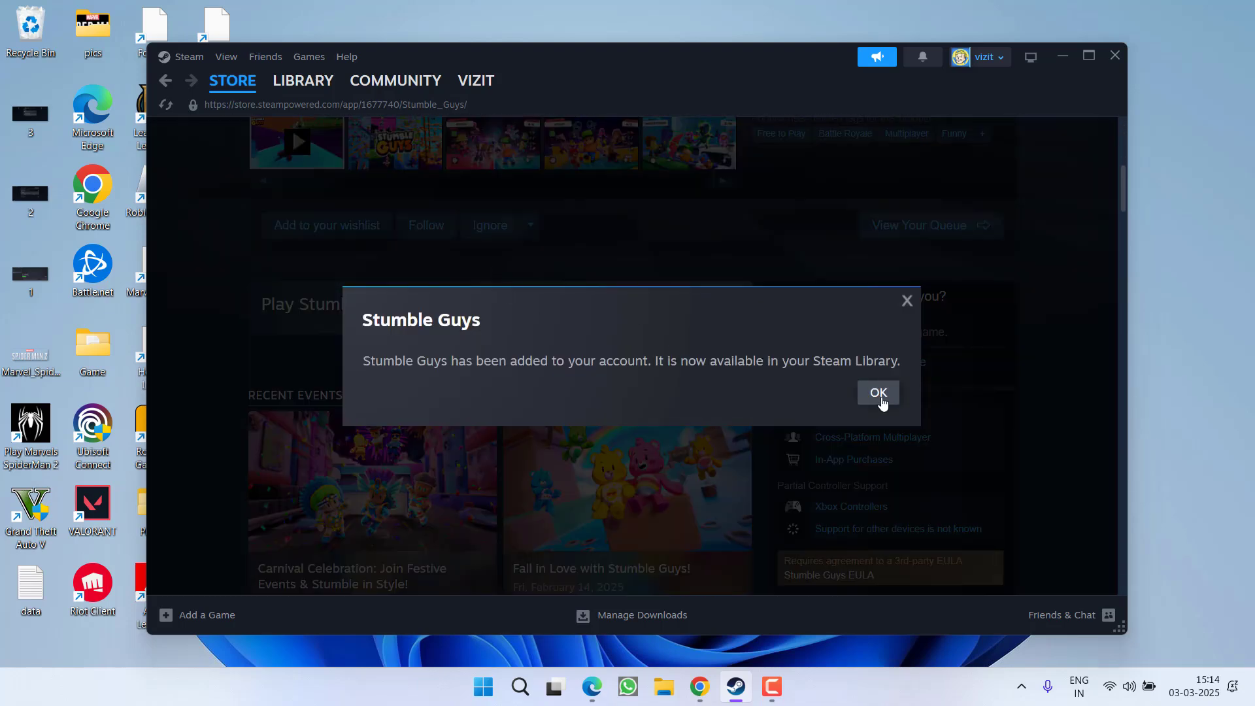
pyautogui.click(878, 393)
# Start installing Stumble Guys from the library with New Volume (F:) as the install location, and cancel the installation
pyautogui.click(303, 80)
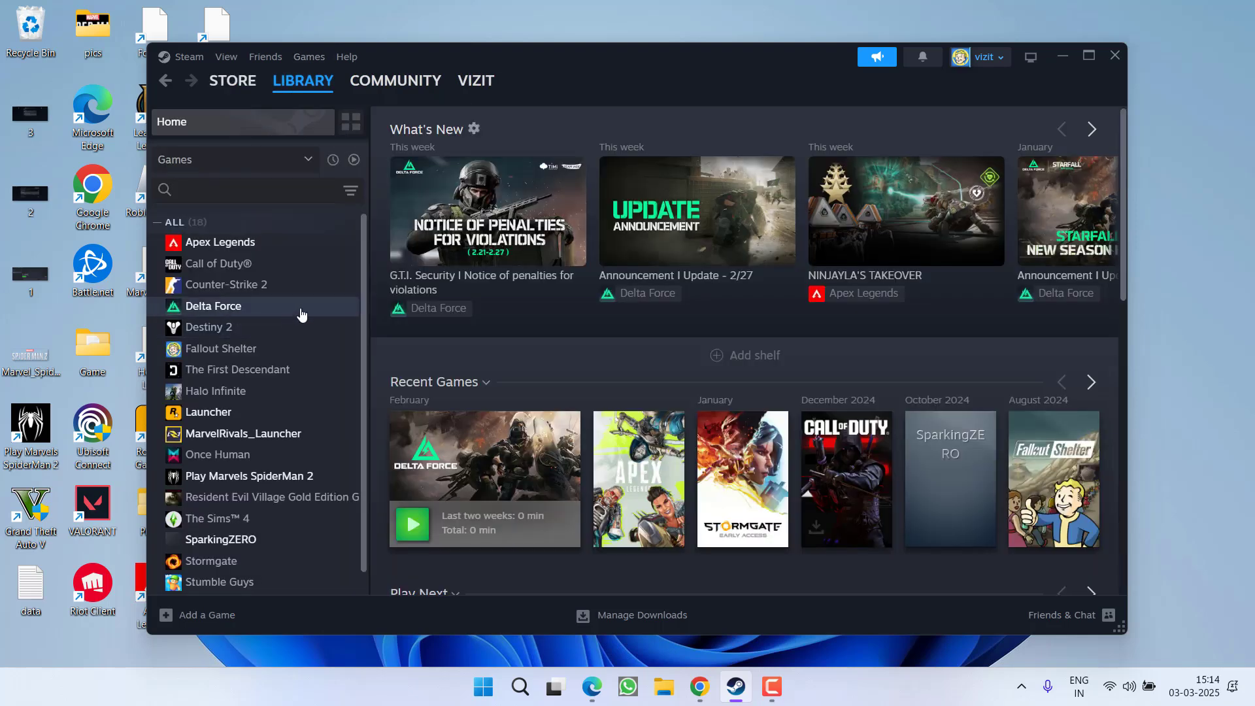
pyautogui.scroll(-1, 262, 392)
pyautogui.click(230, 563)
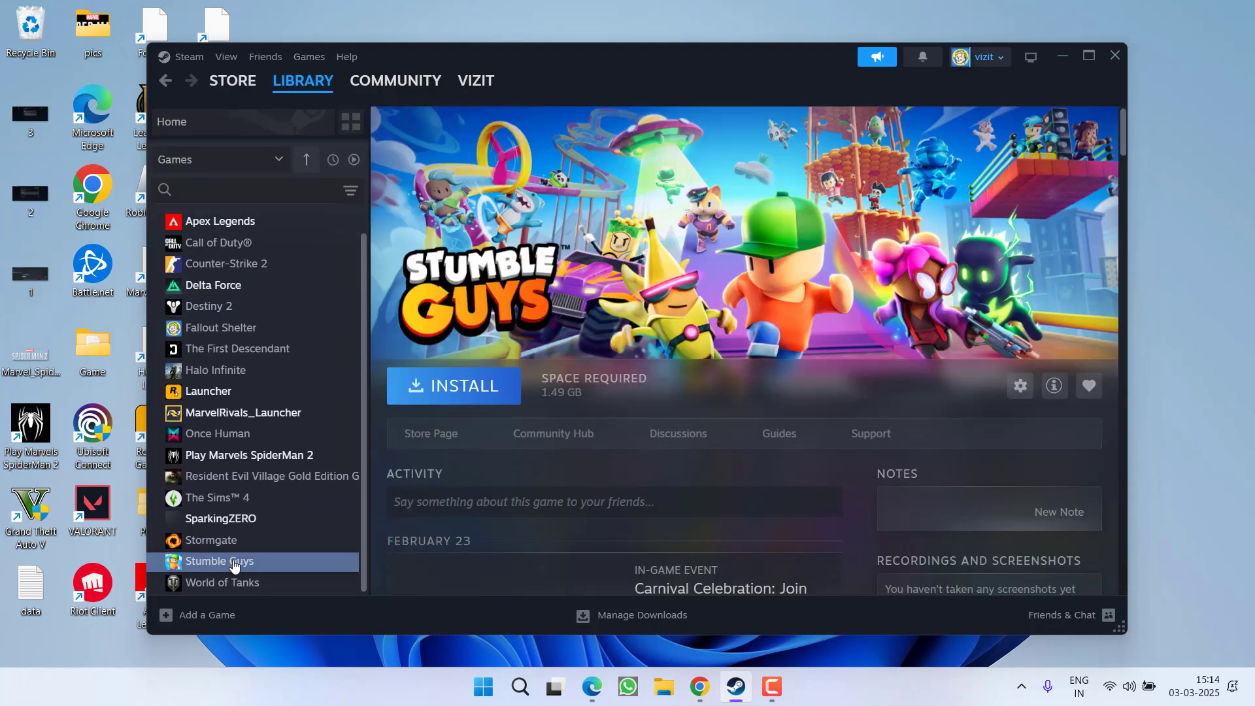
pyautogui.click(445, 396)
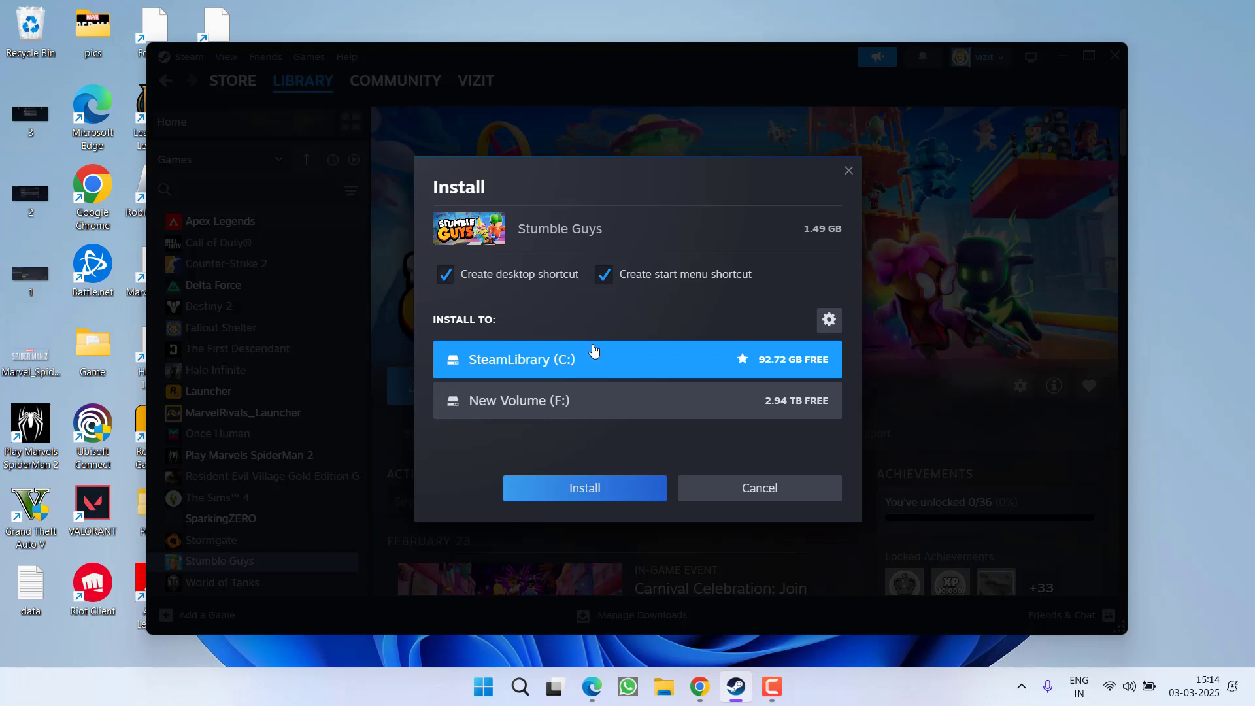
pyautogui.click(474, 406)
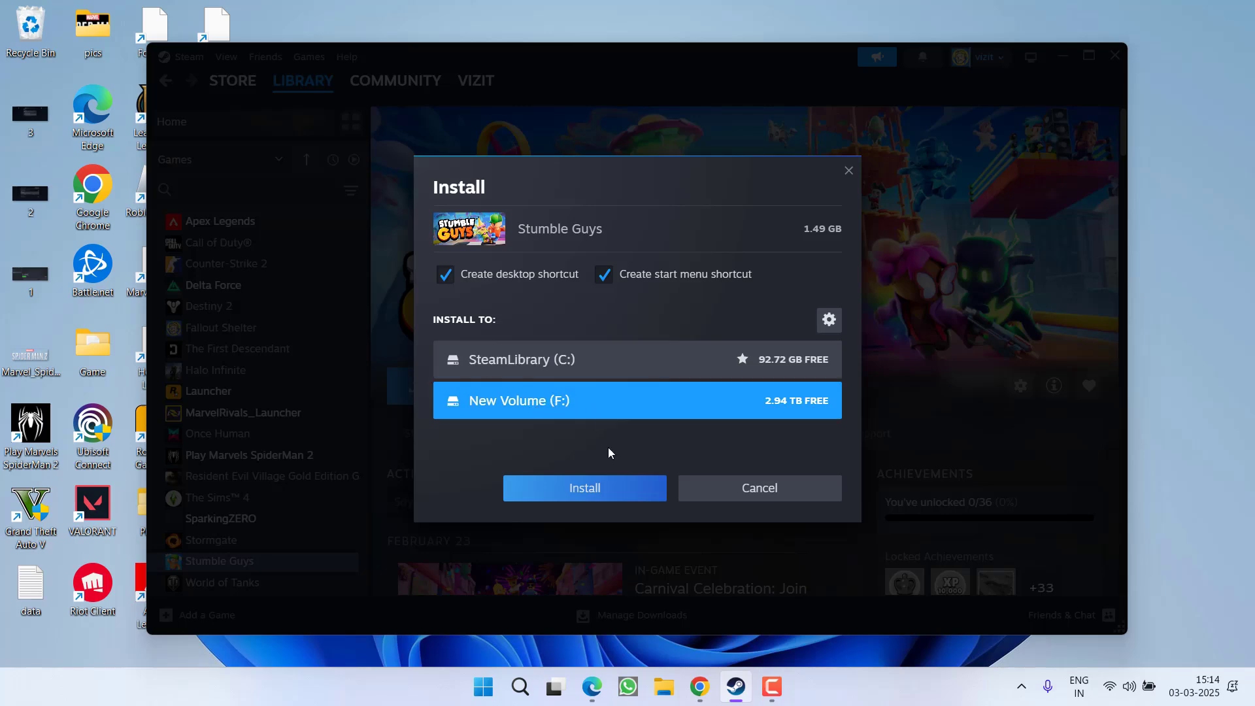
pyautogui.click(731, 494)
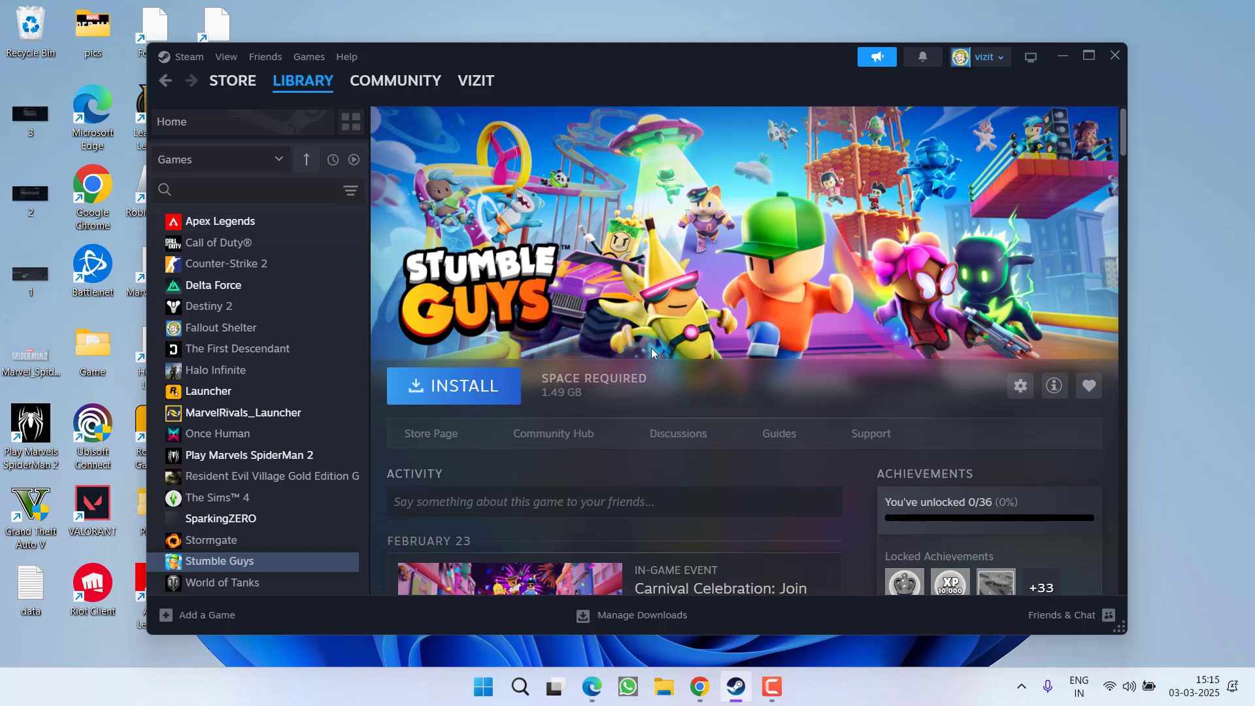
# View the Installed Files properties of Apex Legends to check its install drive, and close the properties
pyautogui.click(229, 221)
pyautogui.rightClick(231, 222)
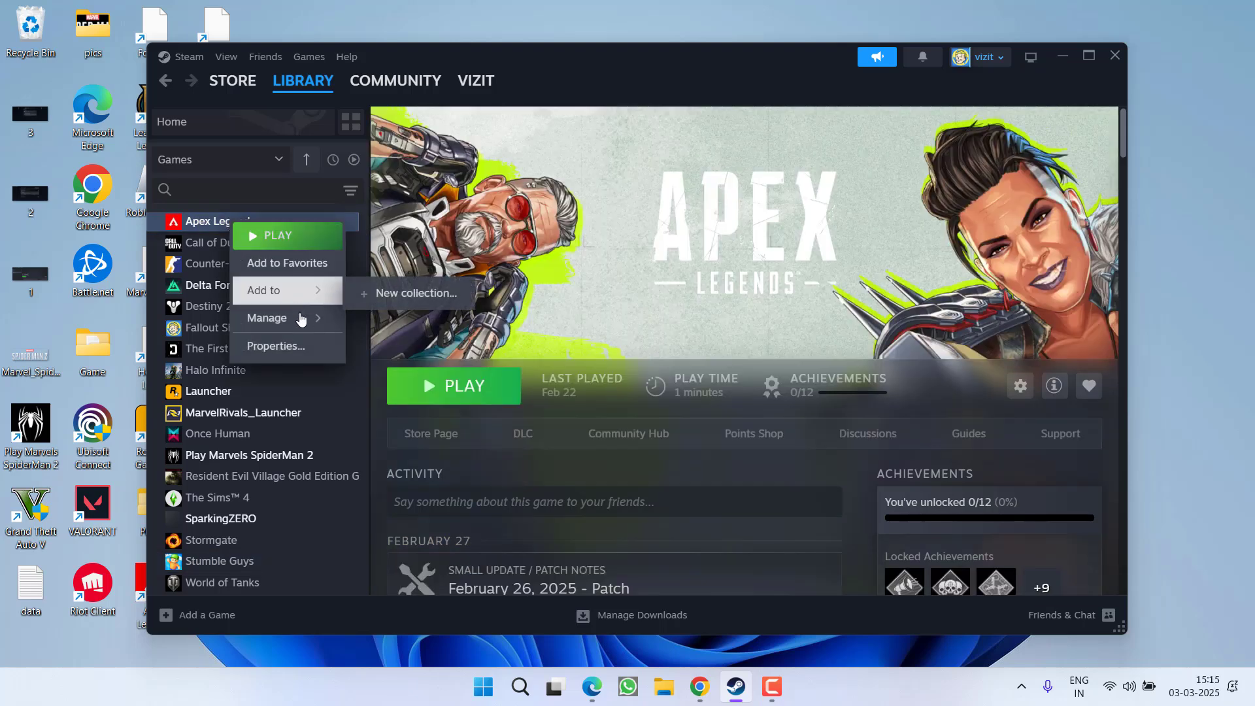
pyautogui.click(304, 347)
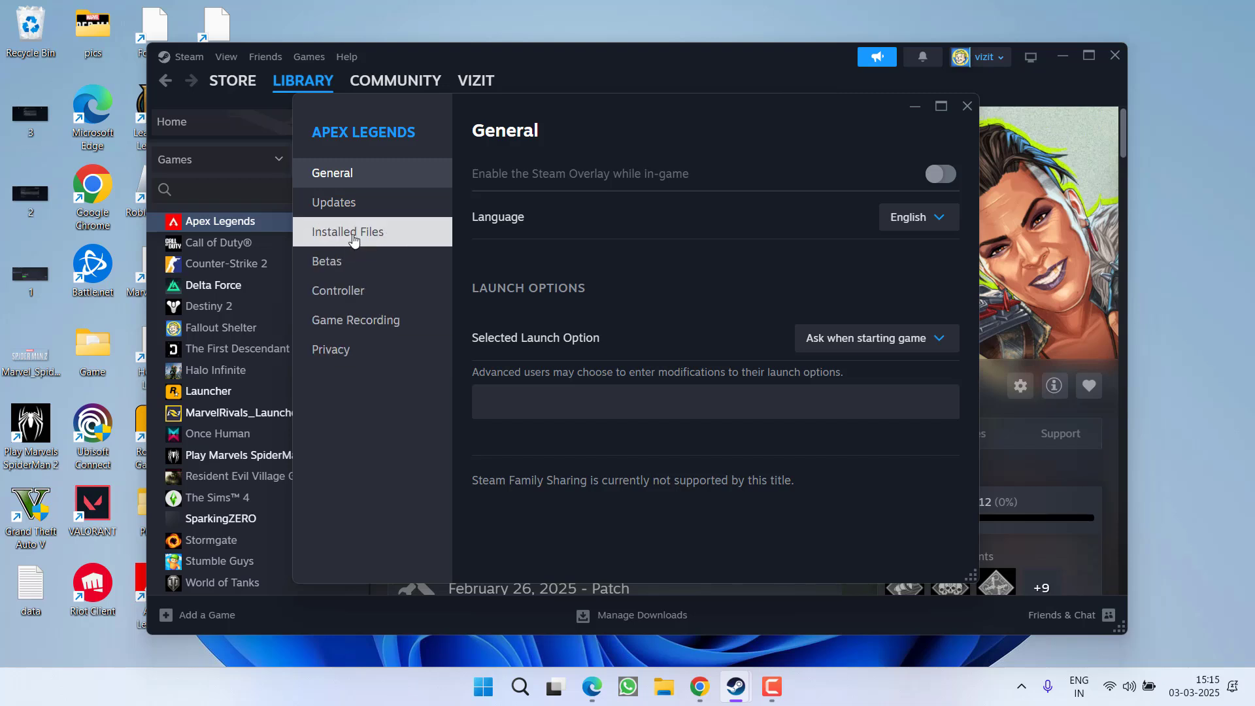
pyautogui.click(388, 232)
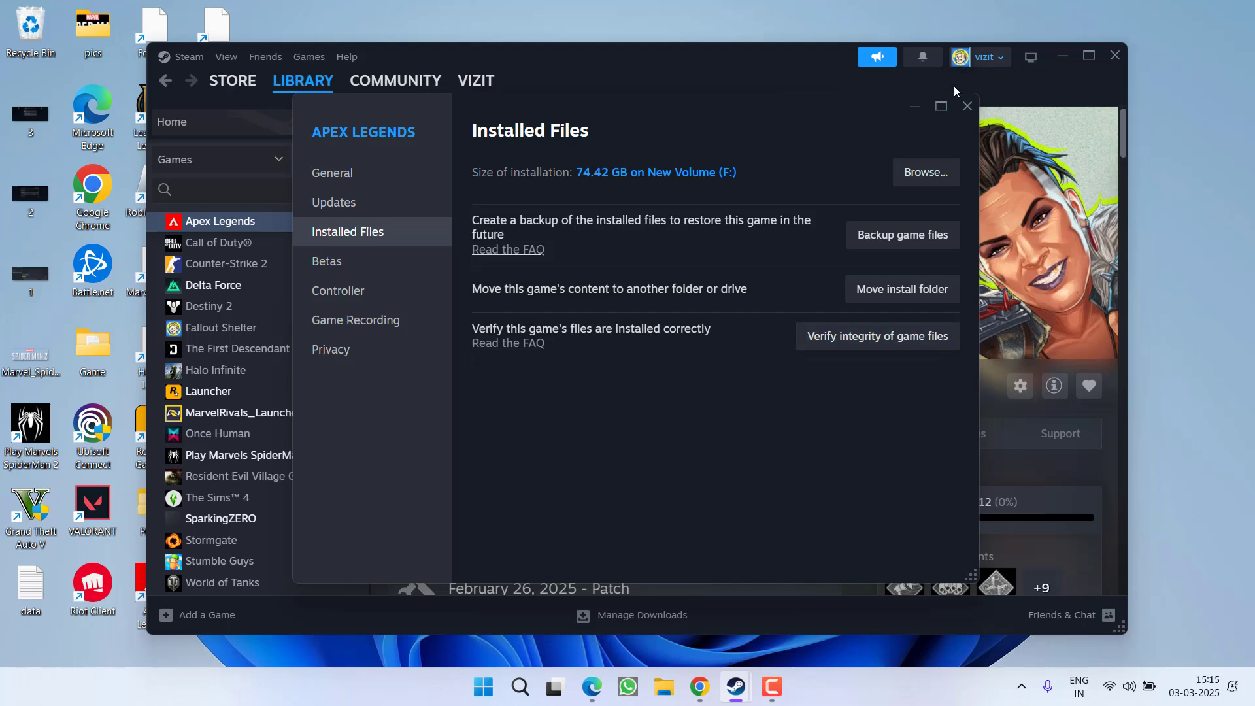
pyautogui.click(967, 106)
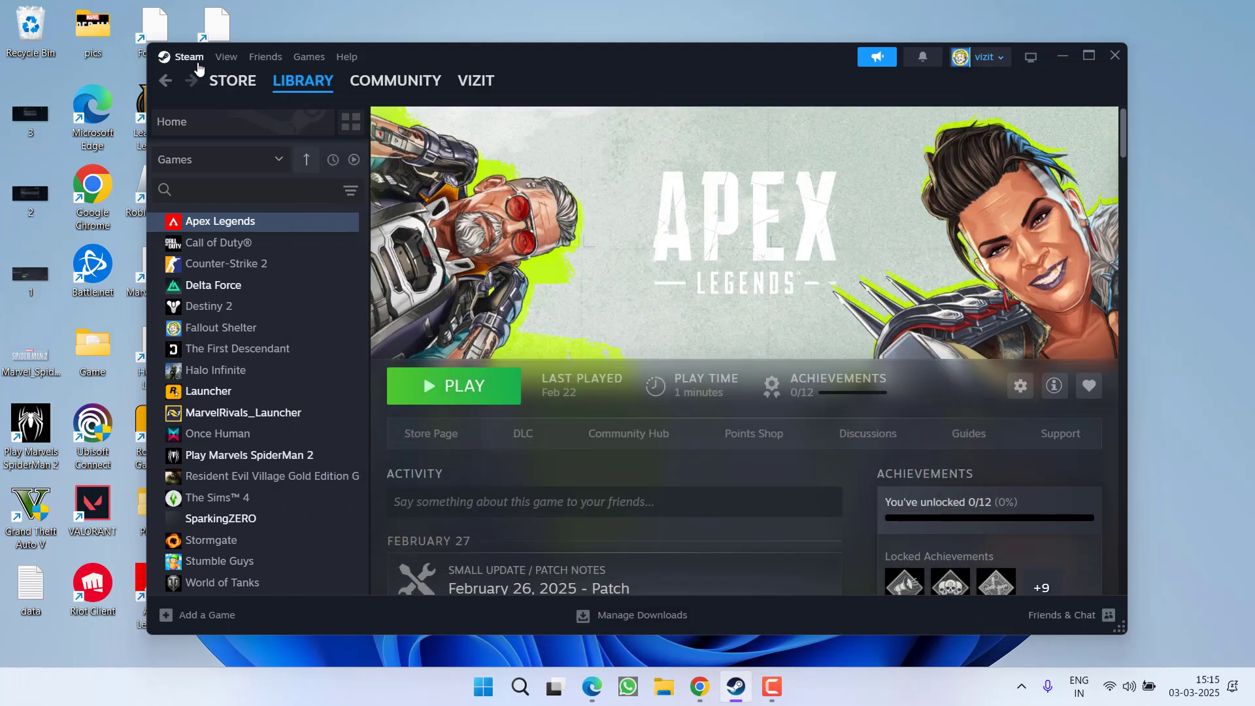
# Display the New Volume (F:) library in the Storage settings to check its installed games, and close the settings
pyautogui.click(197, 63)
pyautogui.click(209, 216)
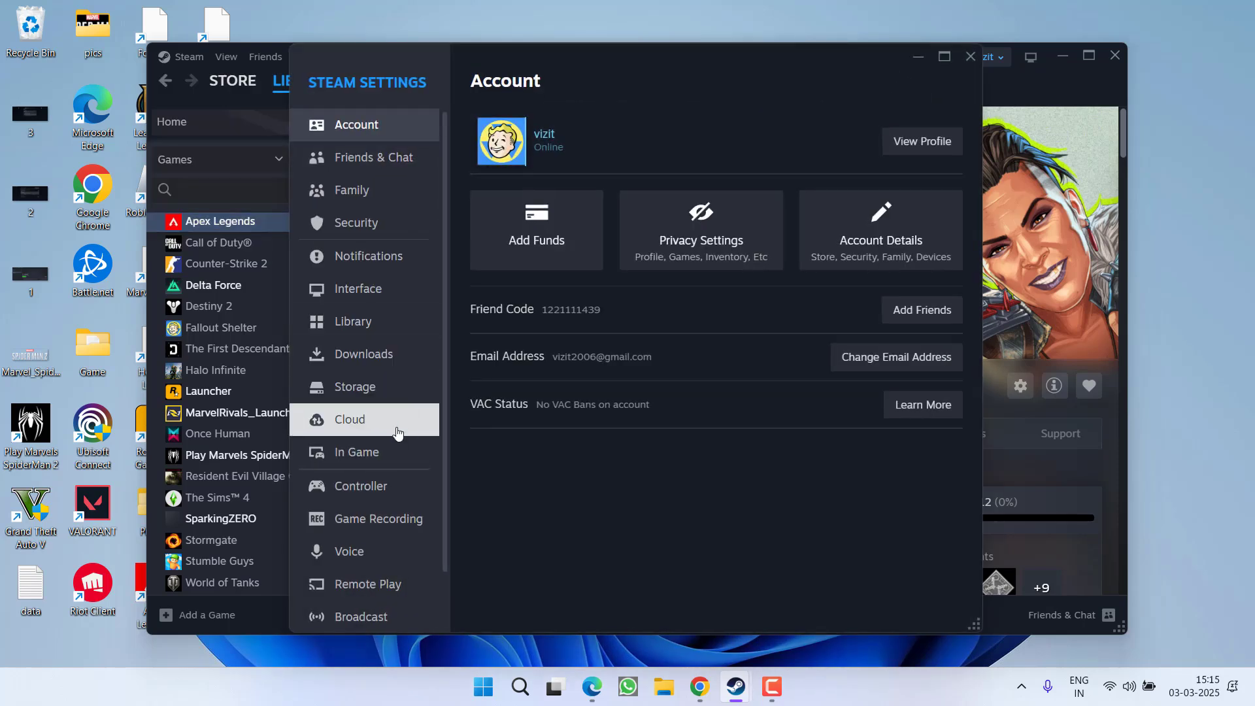
pyautogui.click(359, 399)
pyautogui.click(837, 134)
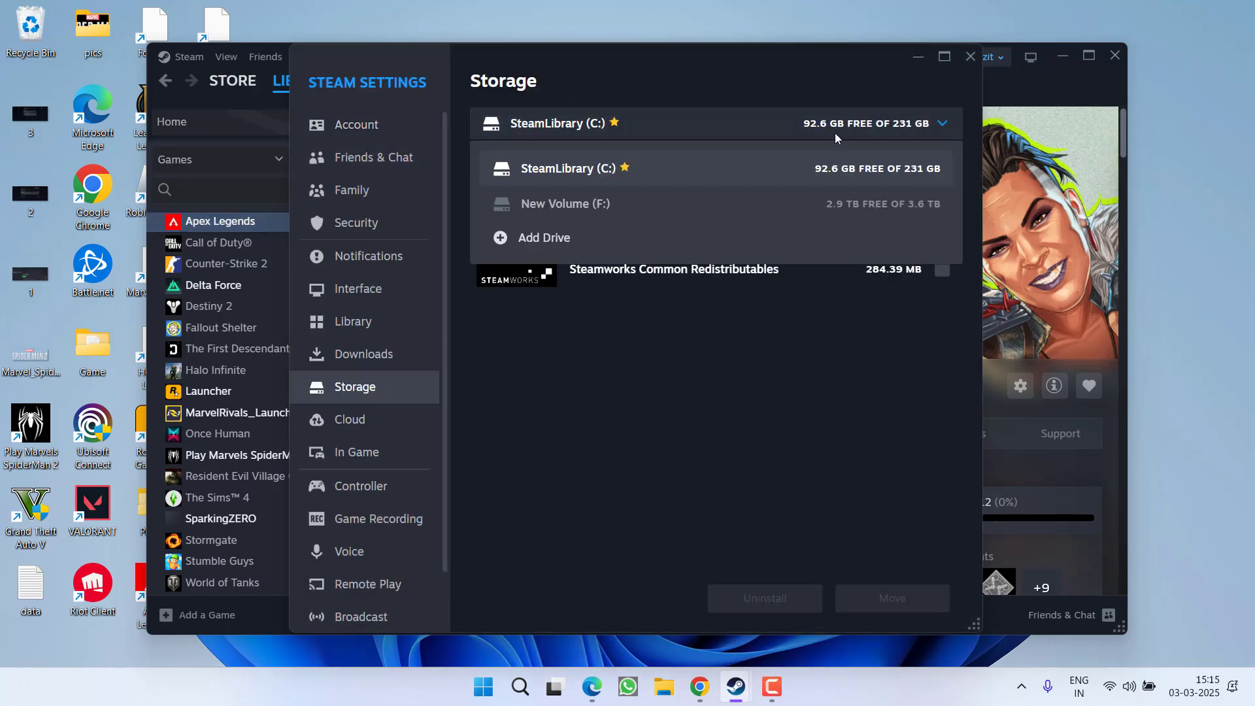
pyautogui.click(596, 206)
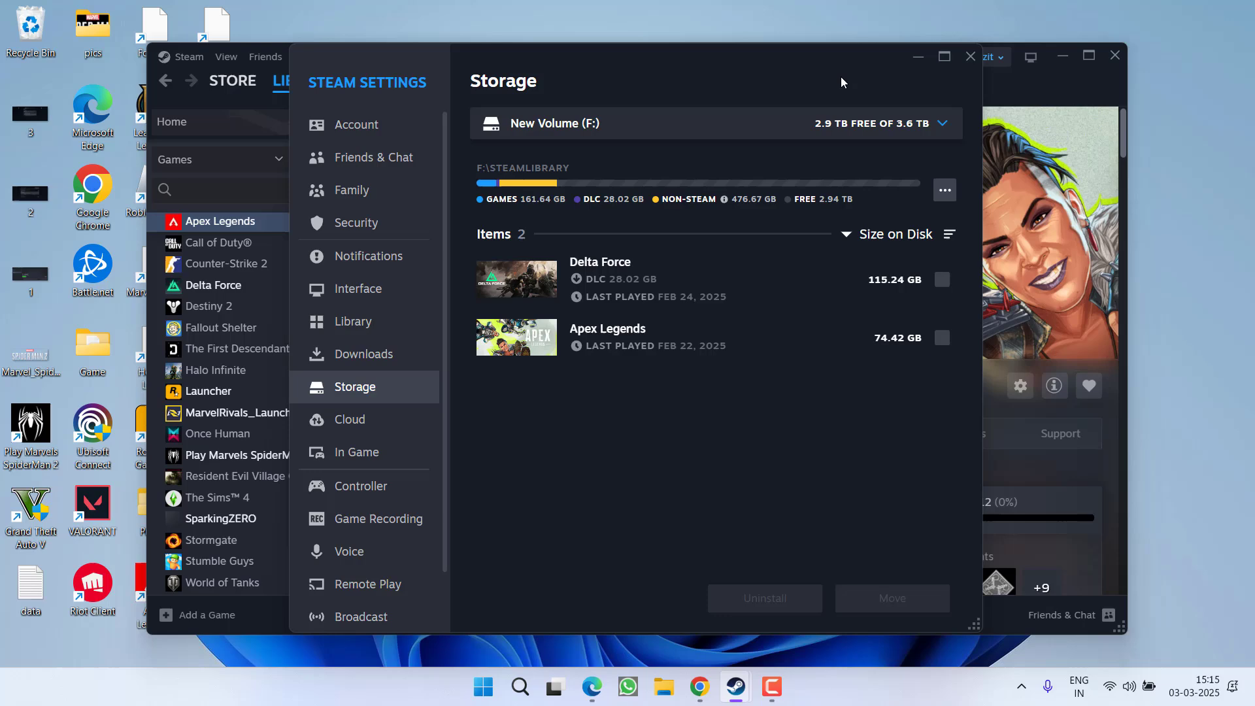
pyautogui.click(972, 56)
# Review the Installed Files options of Apex Legends again, and close both the properties and the main Steam window
pyautogui.rightClick(247, 226)
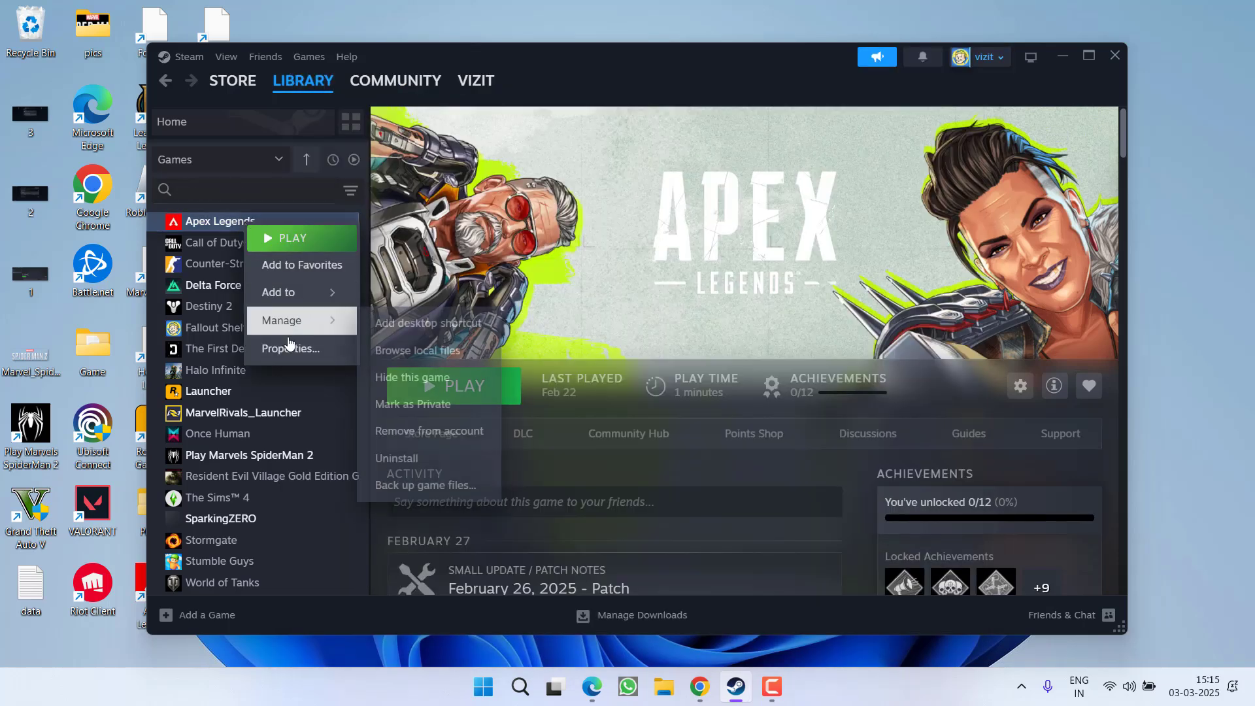
pyautogui.click(293, 350)
pyautogui.click(357, 235)
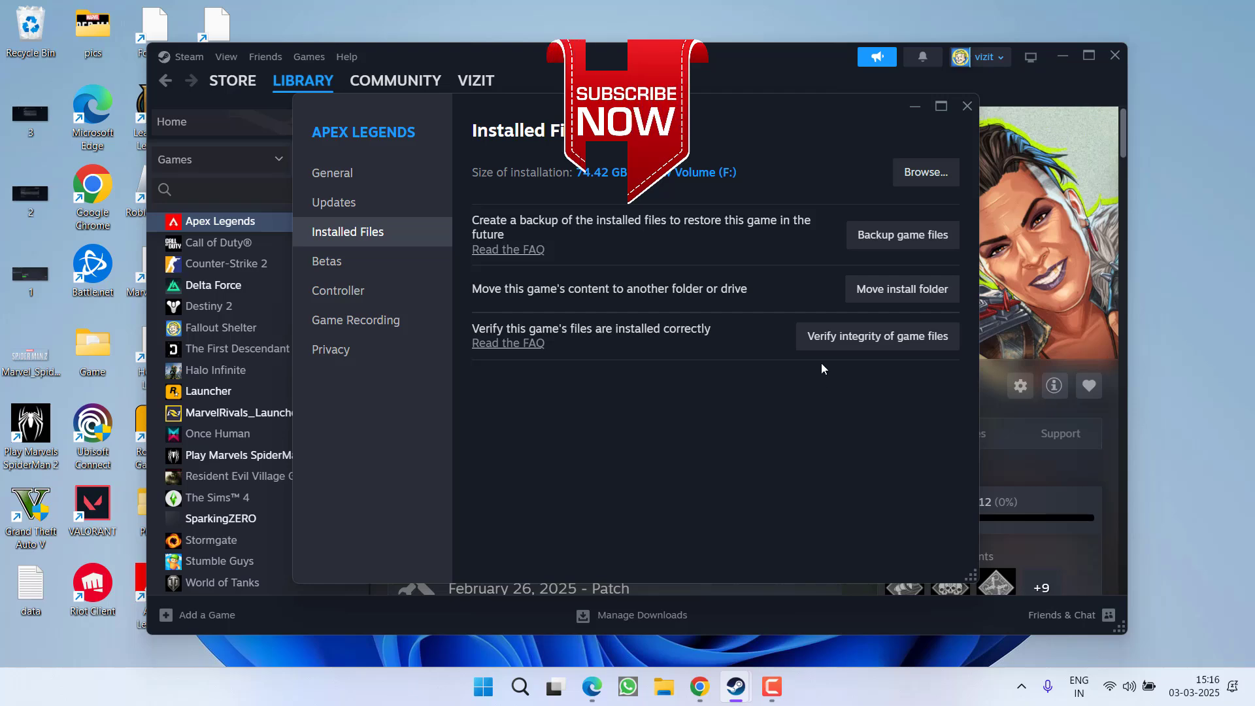
pyautogui.click(967, 106)
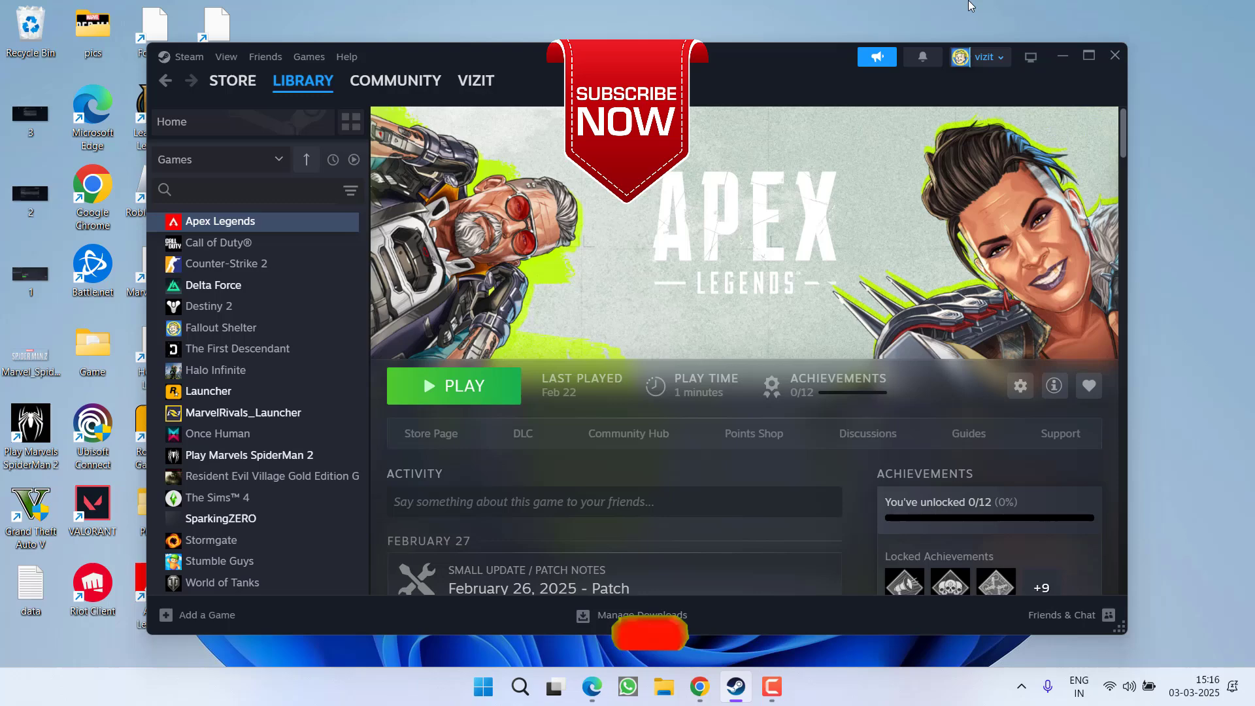
pyautogui.click(1116, 55)
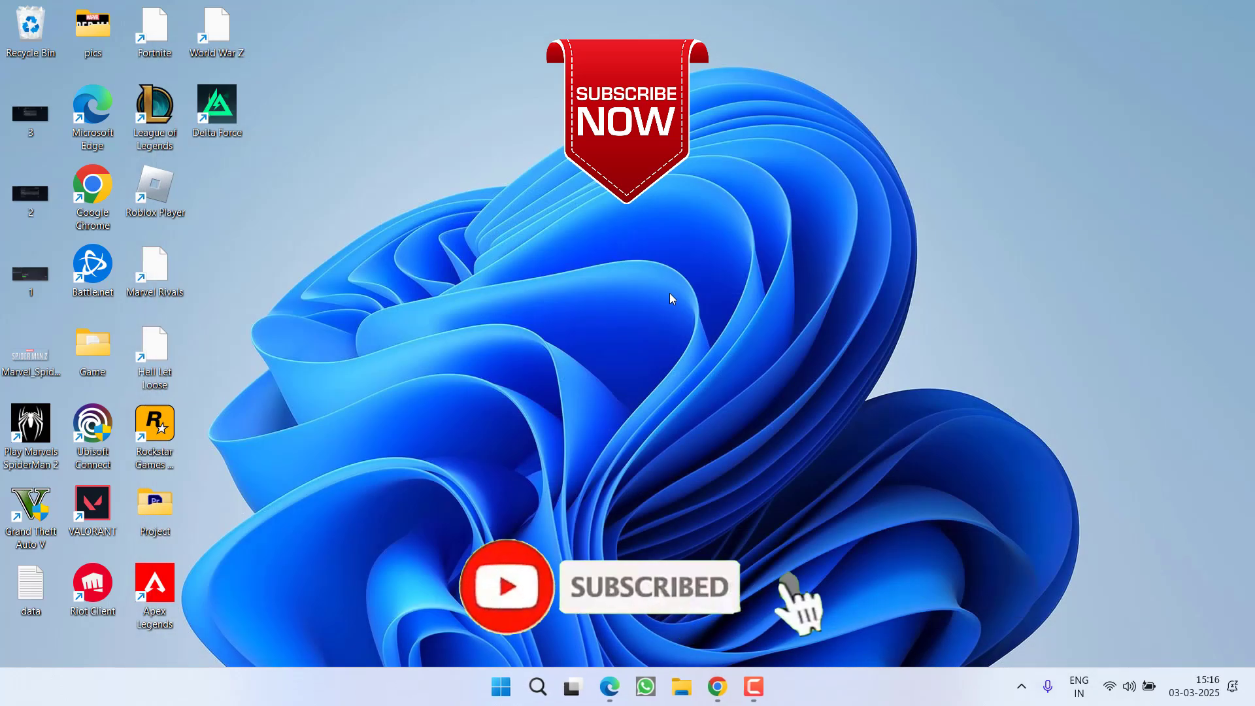